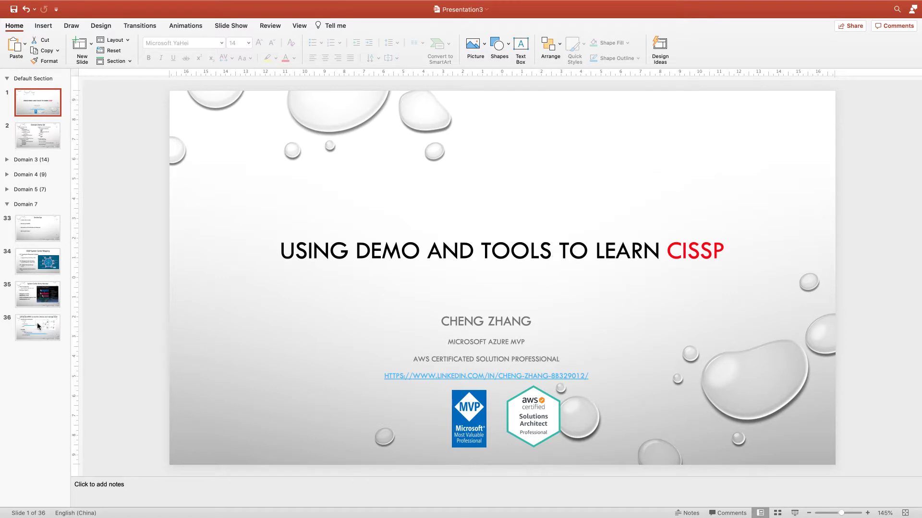
# - Go through the Domain Demo list slide to slide 36 on LibreNMS monitoring
pyautogui.click(60, 151)
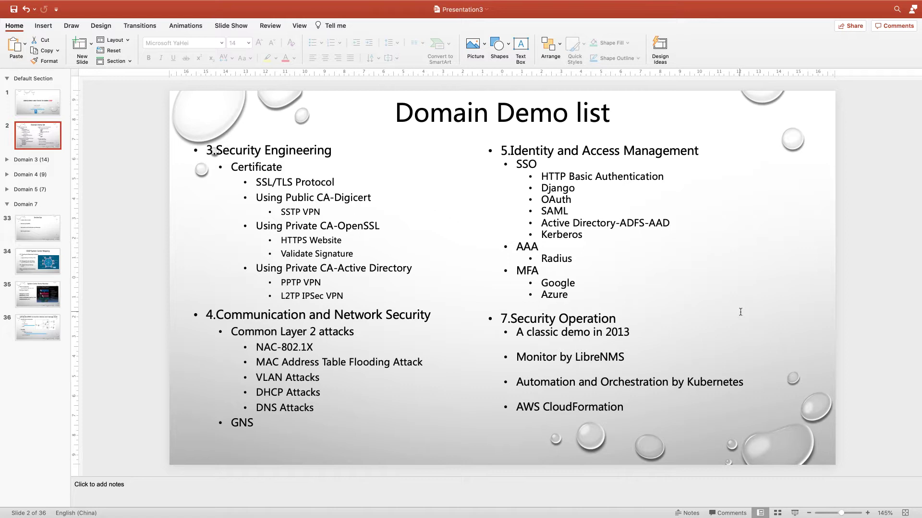
pyautogui.click(639, 356)
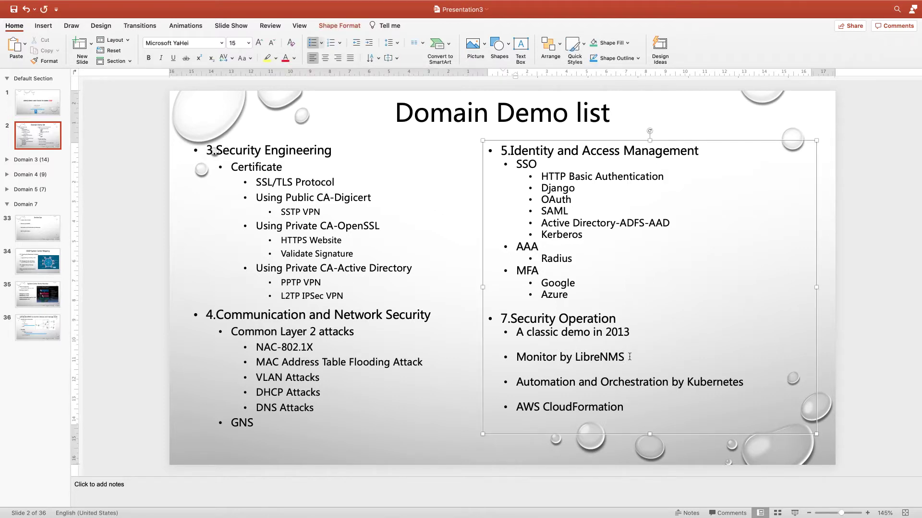
pyautogui.click(32, 341)
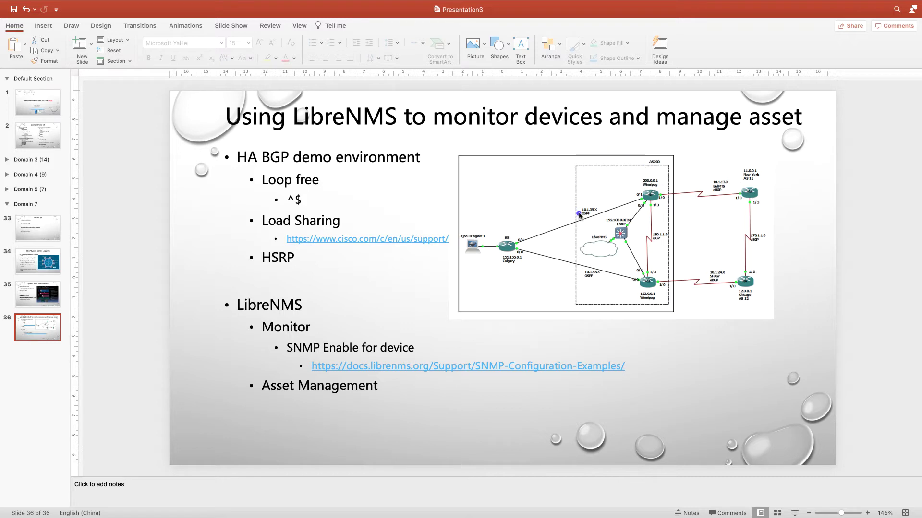
# - Ink-mark Winnipeg, Calgary, the New York link and Chicago's 1/0 port in the diagram
pyautogui.moveTo(633, 304); pyautogui.dragTo(655, 305)
pyautogui.moveTo(497, 268); pyautogui.dragTo(523, 269)
pyautogui.click(526, 163)
pyautogui.moveTo(702, 204); pyautogui.dragTo(729, 205)
pyautogui.moveTo(704, 290); pyautogui.dragTo(725, 291)
pyautogui.click(739, 310)
pyautogui.moveTo(739, 311); pyautogui.dragTo(755, 312)
# - Underline Loop free, add a check mark, and circle the New York and Chicago routers
pyautogui.moveTo(262, 188); pyautogui.dragTo(320, 192)
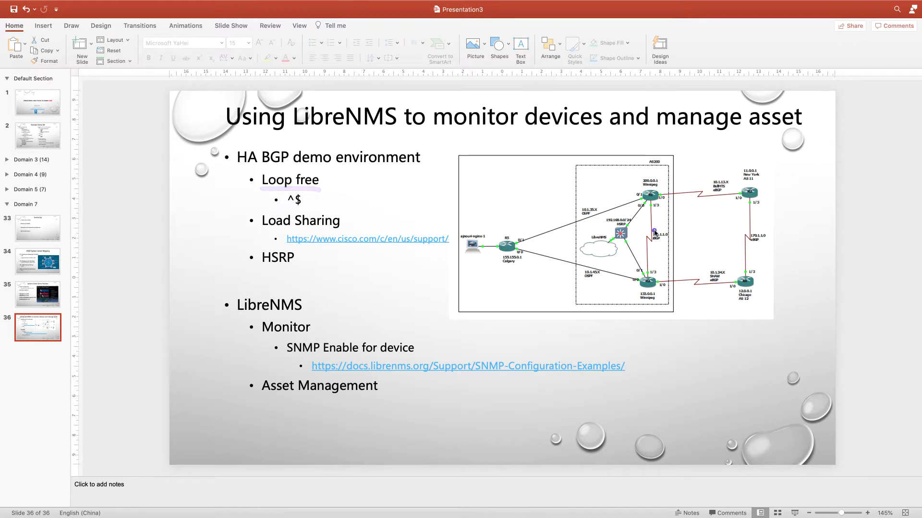
pyautogui.moveTo(643, 222)
pyautogui.mouseDown()
pyautogui.moveTo(651, 232)
pyautogui.moveTo(658, 210)
pyautogui.mouseUp()
pyautogui.moveTo(733, 181)
pyautogui.mouseDown()
pyautogui.moveTo(762, 207)
pyautogui.moveTo(734, 187)
pyautogui.mouseUp()
pyautogui.moveTo(736, 267)
pyautogui.mouseDown()
pyautogui.moveTo(737, 287)
pyautogui.moveTo(753, 267)
pyautogui.moveTo(740, 268)
pyautogui.mouseUp()
pyautogui.click(744, 217)
# - Underline the 180.1.1.0 label, cross out the 170.1.1.0 link, and underline Load Sharing
pyautogui.moveTo(642, 245); pyautogui.dragTo(670, 246)
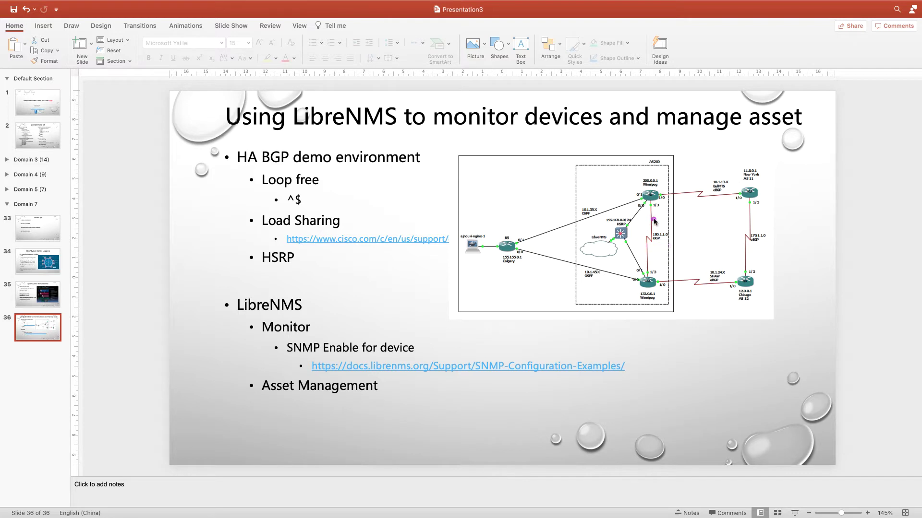
pyautogui.moveTo(739, 233)
pyautogui.mouseDown()
pyautogui.moveTo(750, 243)
pyautogui.moveTo(740, 245)
pyautogui.mouseUp()
pyautogui.moveTo(727, 177)
pyautogui.mouseDown()
pyautogui.moveTo(781, 172)
pyautogui.moveTo(743, 169)
pyautogui.mouseUp()
pyautogui.moveTo(746, 263)
pyautogui.mouseDown()
pyautogui.moveTo(752, 290)
pyautogui.moveTo(746, 265)
pyautogui.mouseUp()
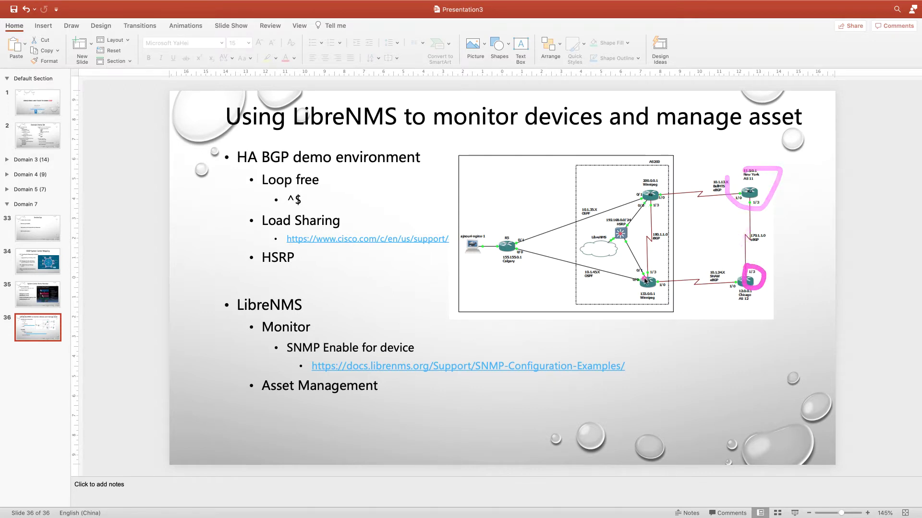
pyautogui.click(769, 276)
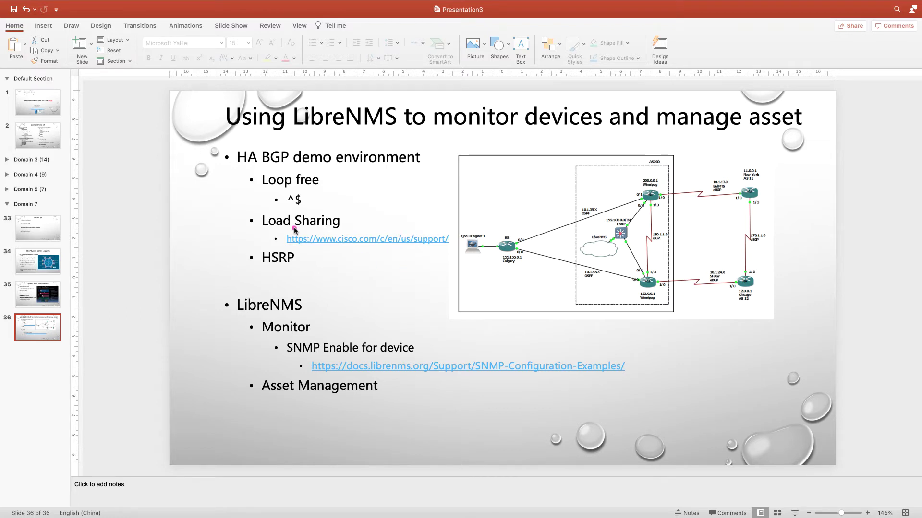
pyautogui.moveTo(264, 229); pyautogui.dragTo(324, 232)
pyautogui.hotkey('ctrl', 'Left')
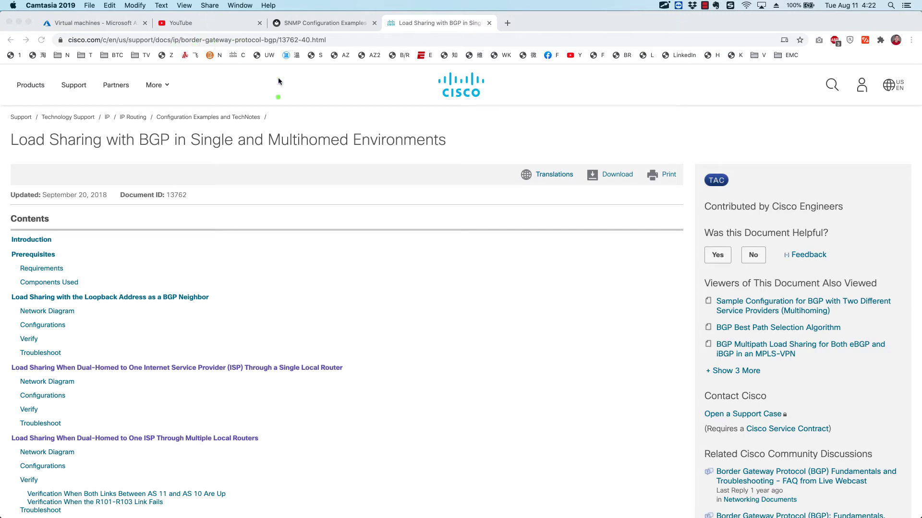
pyautogui.hotkey('ctrl', 'Right')
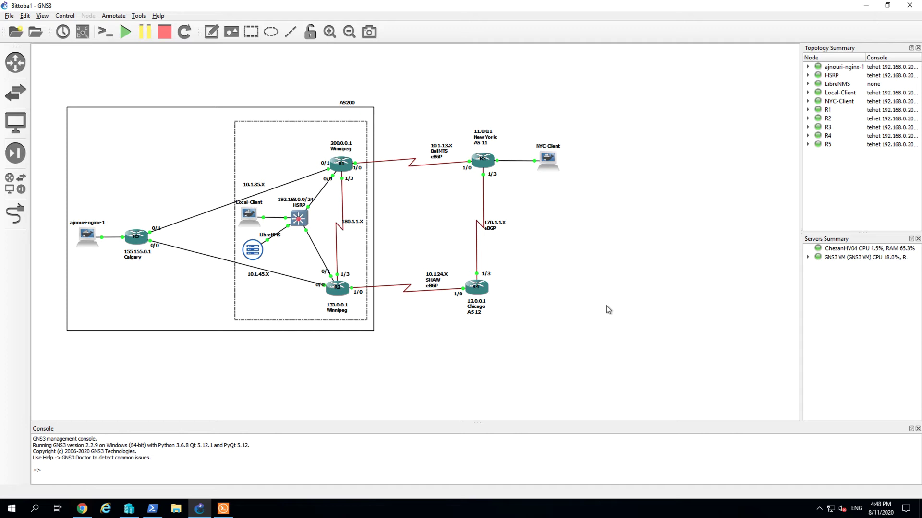
# - Open R1's console and exit twice back to privileged mode
pyautogui.click(344, 174)
pyautogui.doubleClick(343, 173)
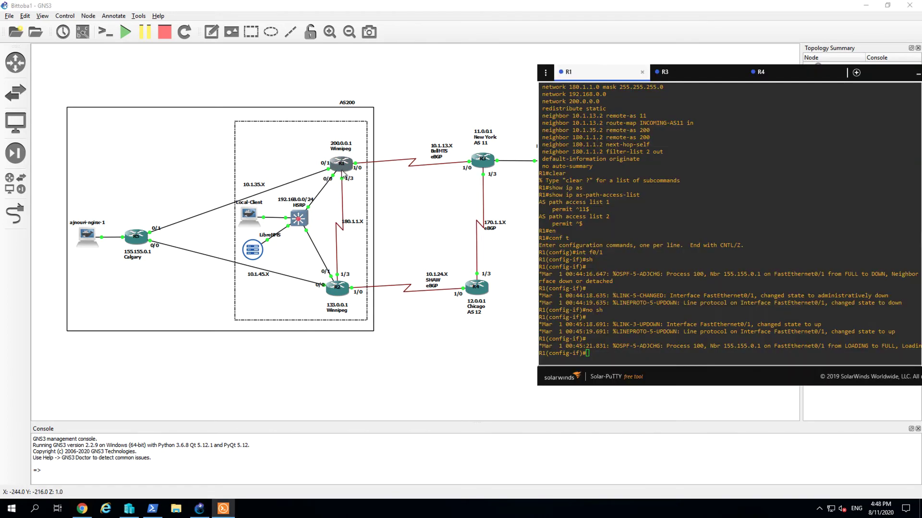
pyautogui.press('Return')
pyautogui.press('Return')
pyautogui.write('exit')
pyautogui.press('Return')
pyautogui.write('exit')
pyautogui.press('Return')
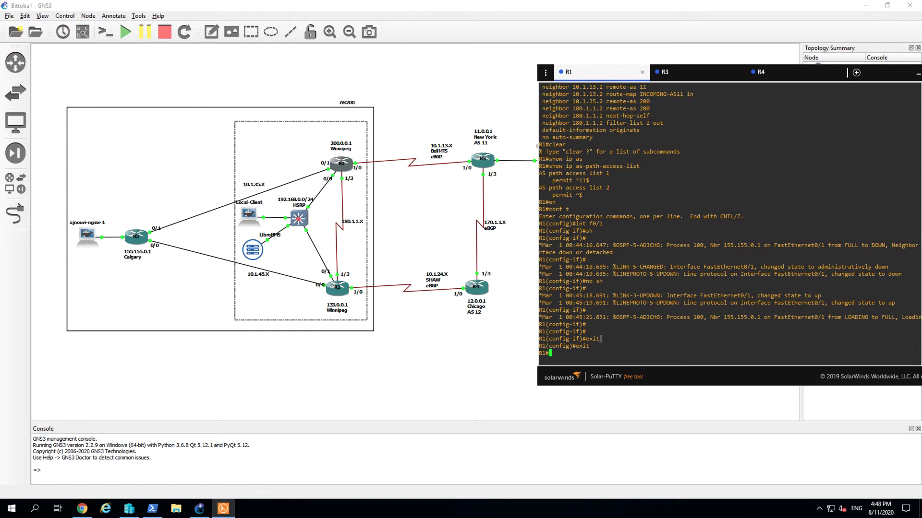
pyautogui.press('Return')
pyautogui.press('Return')
pyautogui.press('Return')
pyautogui.press('Return')
pyautogui.press('Return')
pyautogui.press('Return')
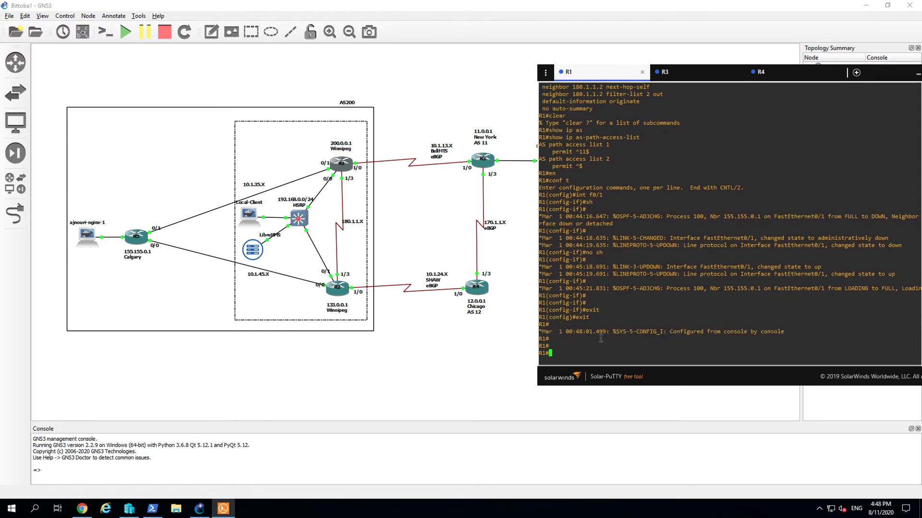
# - Run show ip as-path-access-list on R1 and highlight lists 1 and 2 (permit ^11$, permit ^$)
pyautogui.write('show ip as')
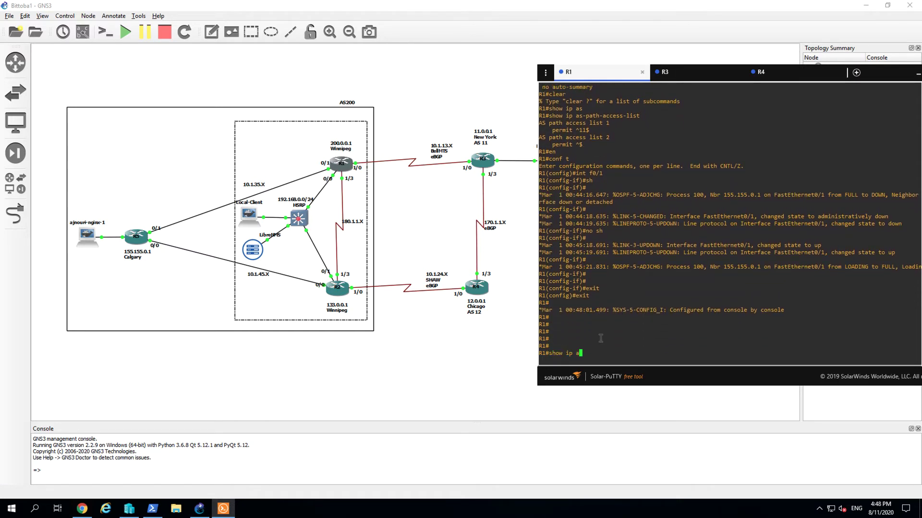
pyautogui.press('Tab')
pyautogui.press('Return')
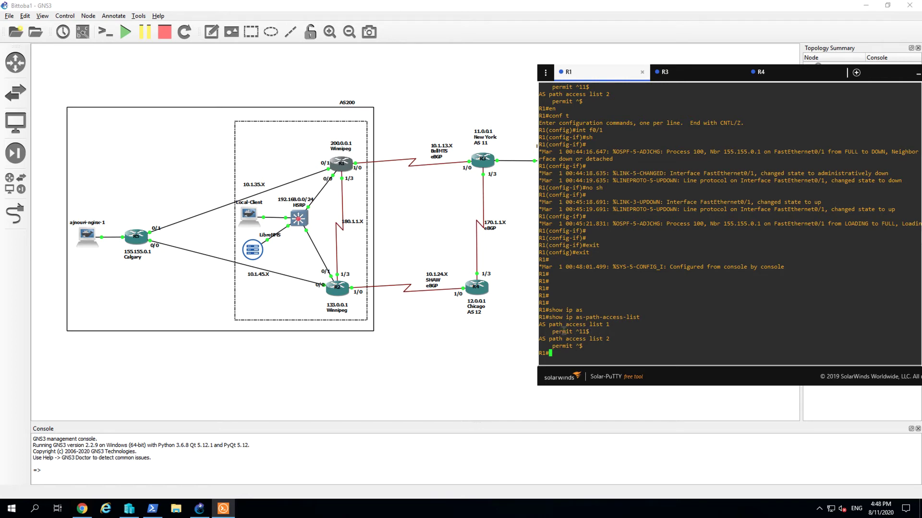
pyautogui.moveTo(566, 331); pyautogui.dragTo(586, 335)
pyautogui.moveTo(565, 327); pyautogui.dragTo(582, 346)
# - Run show run | sec bgp on R1 and highlight AS path list 1 and the INCOMING-AS11 route-map
pyautogui.write('show run | sec bgp')
pyautogui.press('Return')
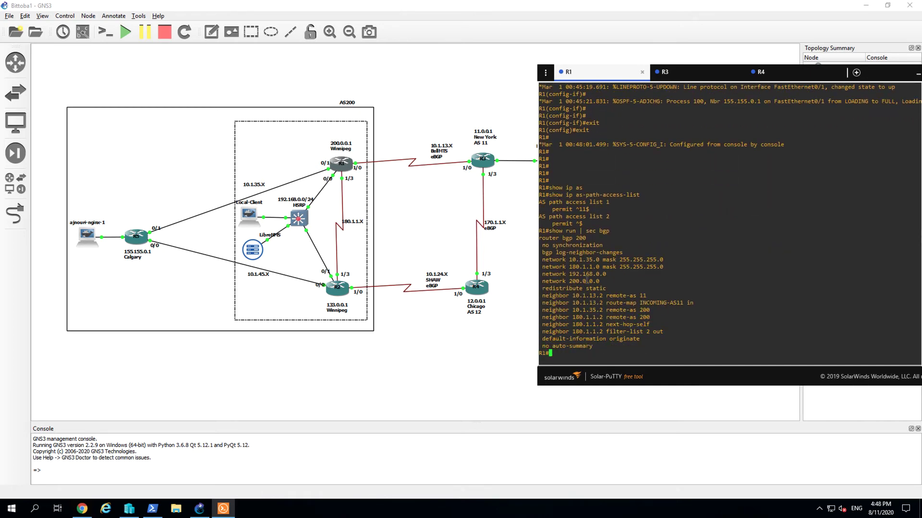
pyautogui.moveTo(591, 202); pyautogui.dragTo(615, 204)
pyautogui.click(615, 203)
pyautogui.moveTo(599, 303); pyautogui.dragTo(701, 300)
pyautogui.click(701, 300)
# - Highlight filter-list 2 on neighbor 180.1.1.2, then return focus to R1's console
pyautogui.moveTo(595, 332); pyautogui.dragTo(668, 332)
pyautogui.click(654, 331)
pyautogui.click(568, 331)
pyautogui.click(668, 332)
pyautogui.click(336, 288)
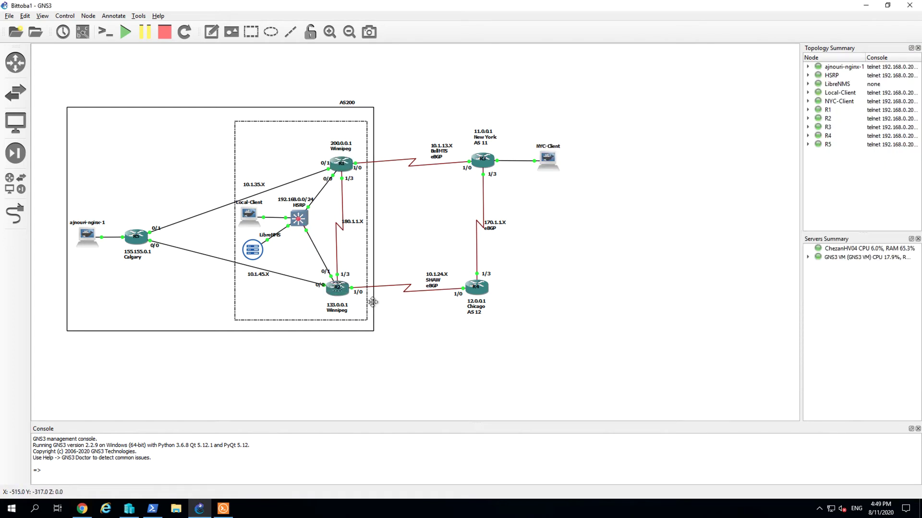
pyautogui.hotkey('alt', 'Tab')
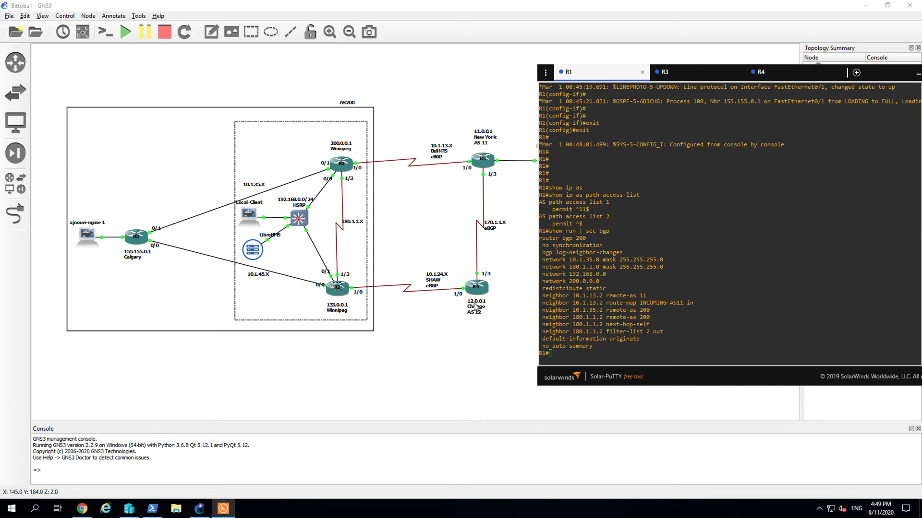
pyautogui.click(579, 349)
# - On R3, ping 12.0.0.1 successfully (5/5), then enter conf t
pyautogui.click(681, 78)
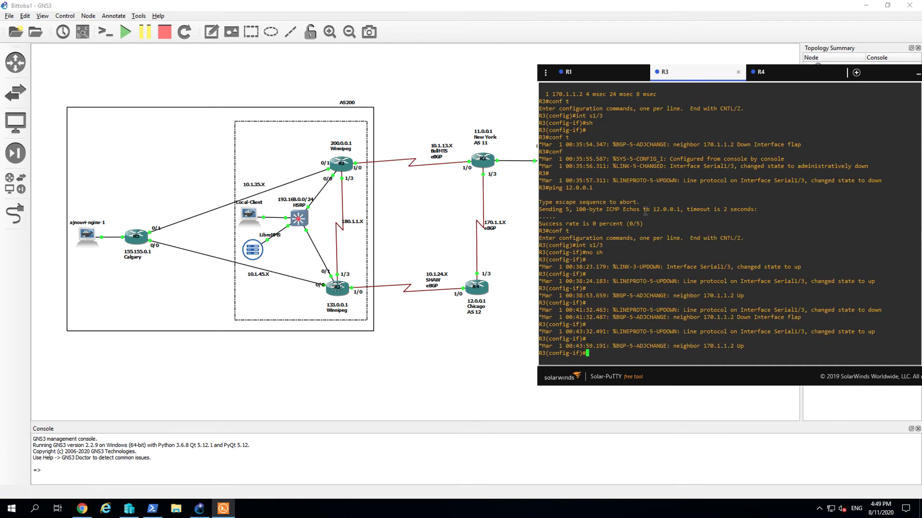
pyautogui.hotkey('ctrl', 'z')
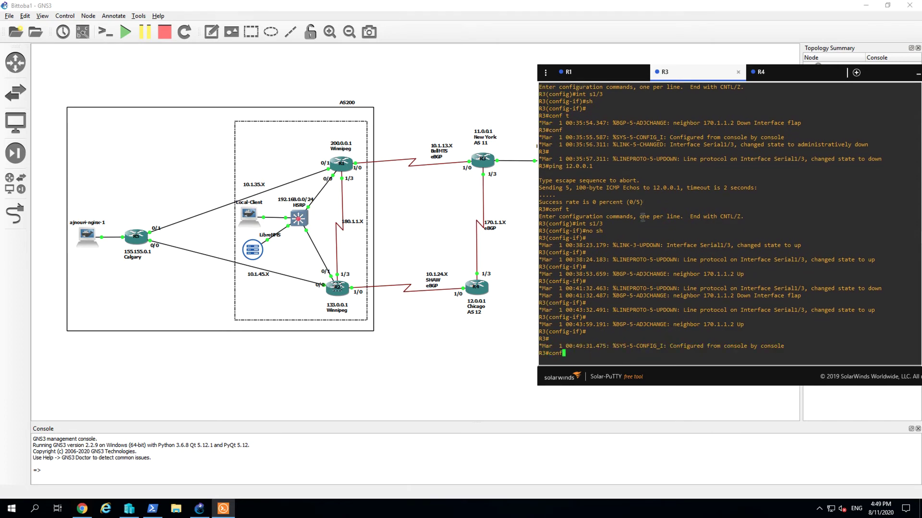
pyautogui.write('ping 12.0.0.1')
pyautogui.press('Return')
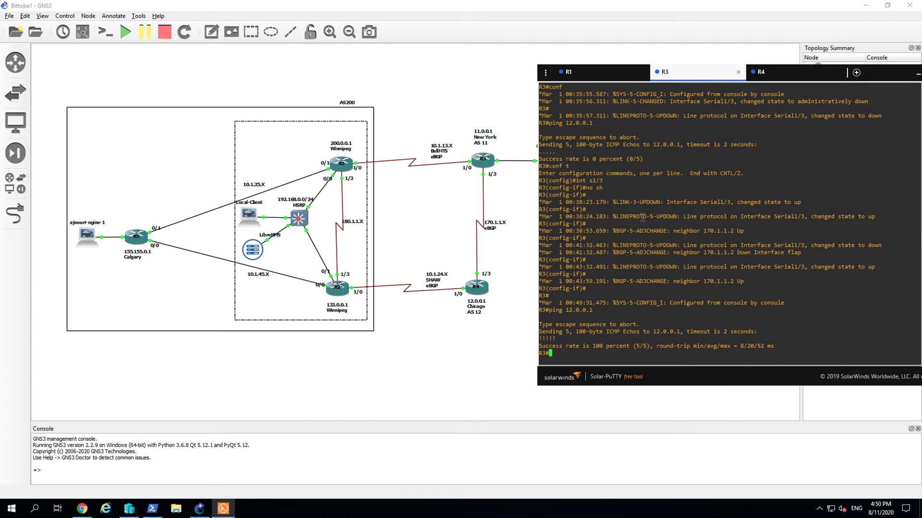
pyautogui.write('conf t')
pyautogui.press('Return')
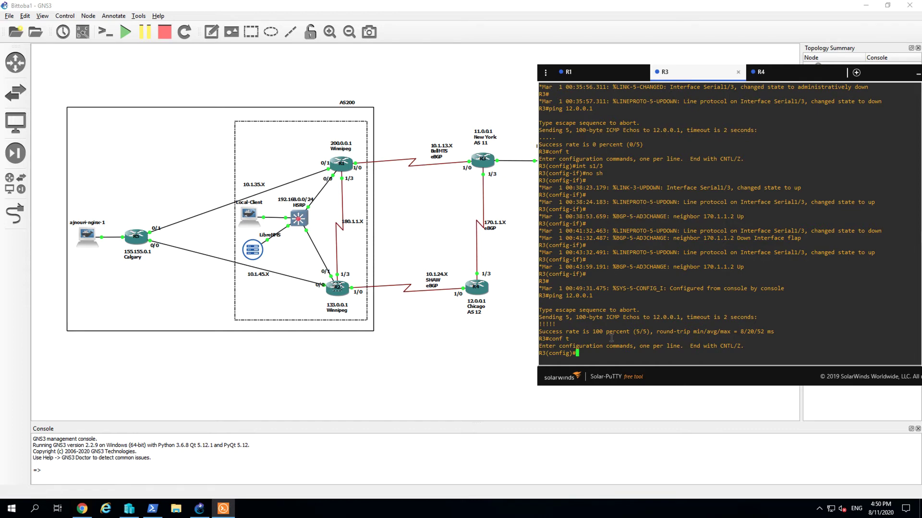
# - Shut down R3's Serial1/3 and re-ping 12.0.0.1, which now fails 0/5
pyautogui.write('int s/13/')
pyautogui.press('BackSpace')
pyautogui.press('BackSpace')
pyautogui.press('BackSpace')
pyautogui.press('BackSpace')
pyautogui.write('1/3')
pyautogui.press('Return')
pyautogui.write('sh')
pyautogui.press('Return')
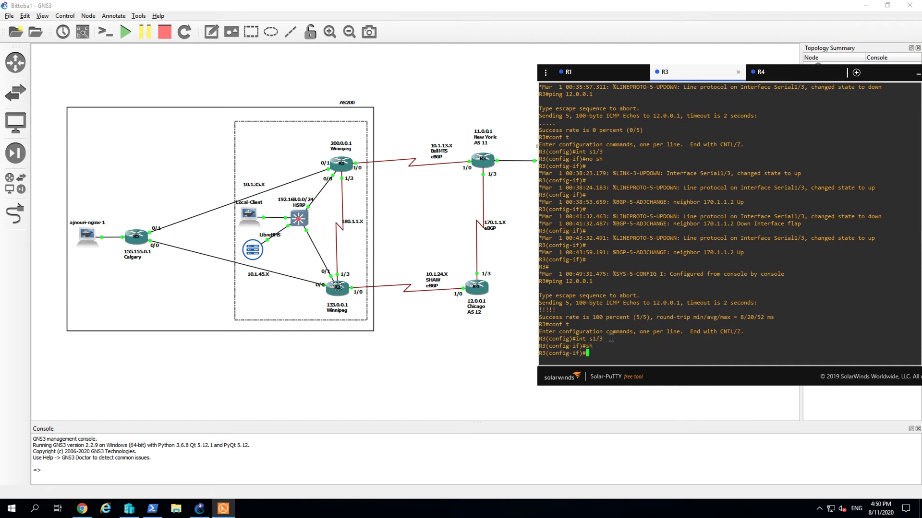
pyautogui.hotkey('ctrl', 'z')
pyautogui.write('ping 12.0.0.1')
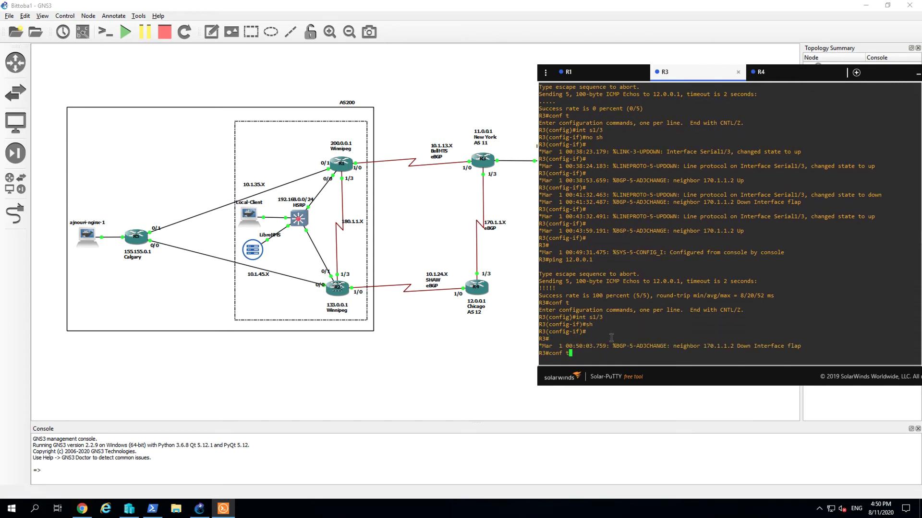
pyautogui.press('Return')
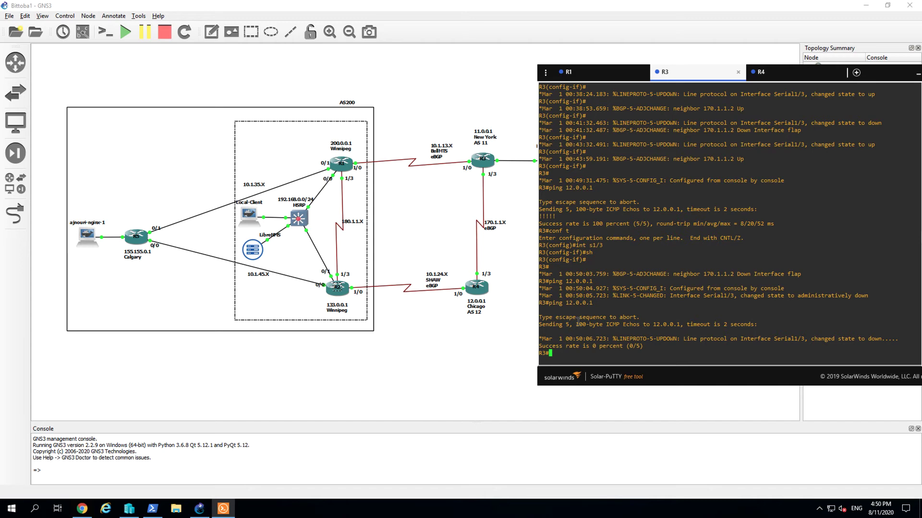
# - Switch to Chrome to view LibreNMS's list of eight devices with uptimes and locations
pyautogui.click(440, 382)
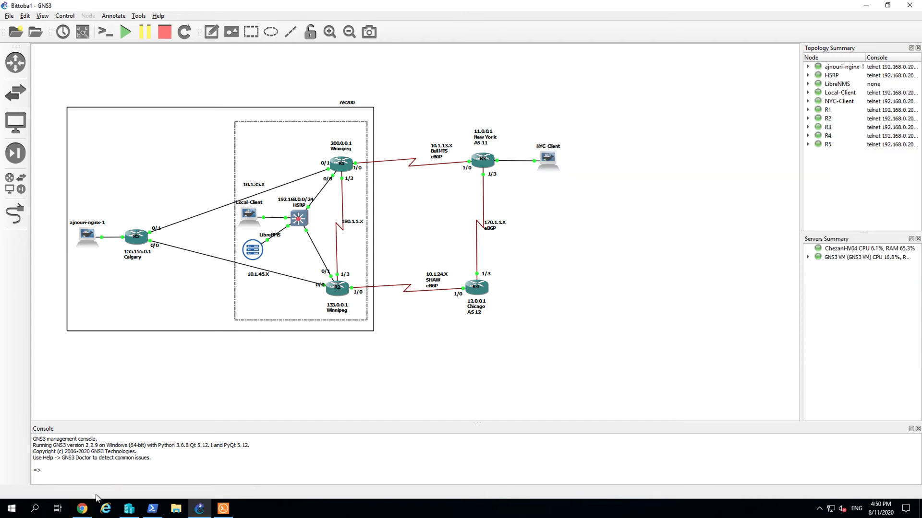
pyautogui.click(86, 511)
pyautogui.moveTo(120, 48)
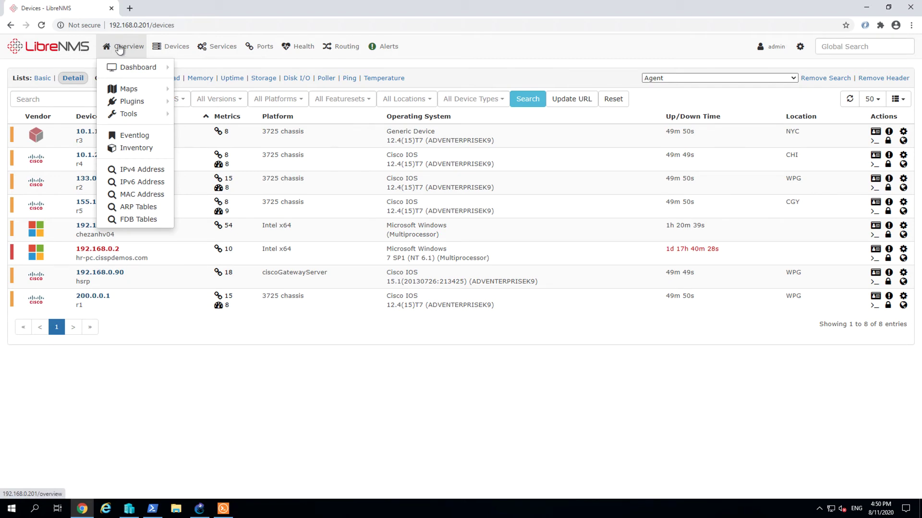
pyautogui.moveTo(179, 56)
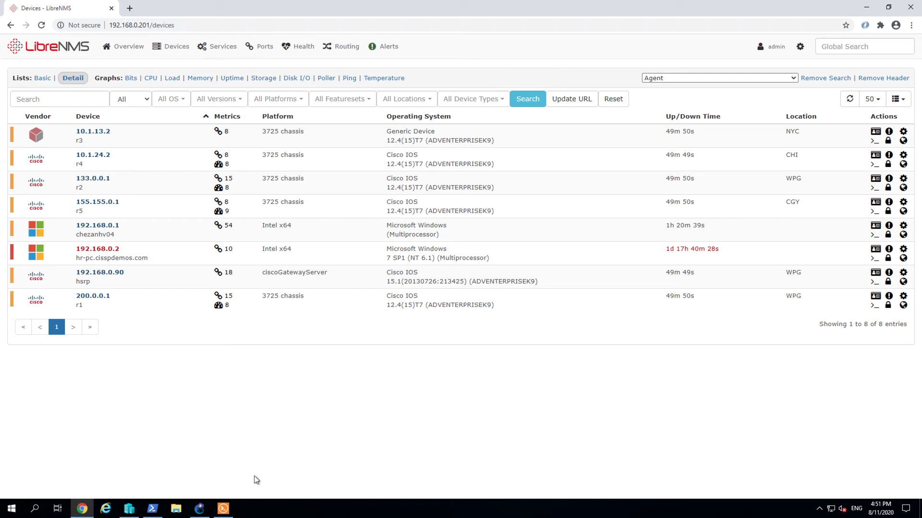
pyautogui.moveTo(225, 509)
# - Run show run | i snmp on R3 and highlight the SNMP location NYC and contact lines
pyautogui.click(224, 509)
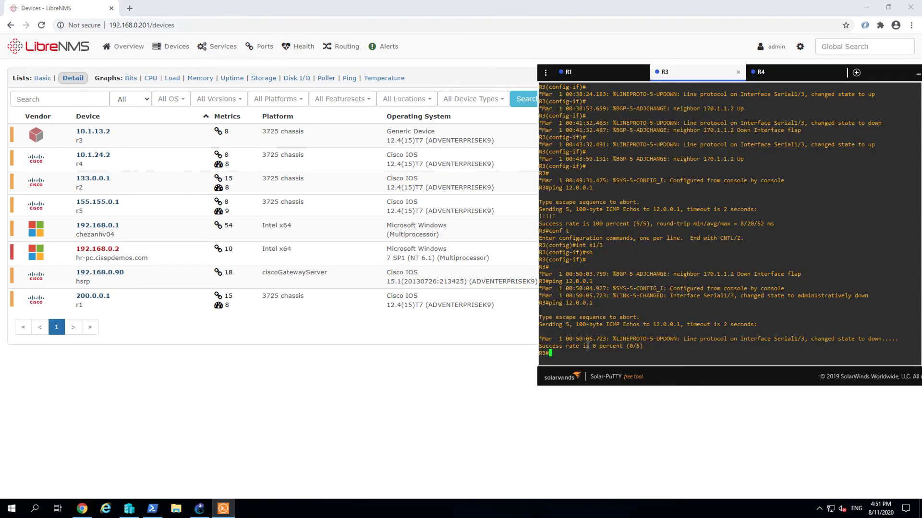
pyautogui.write('show run | i snmp')
pyautogui.press('Return')
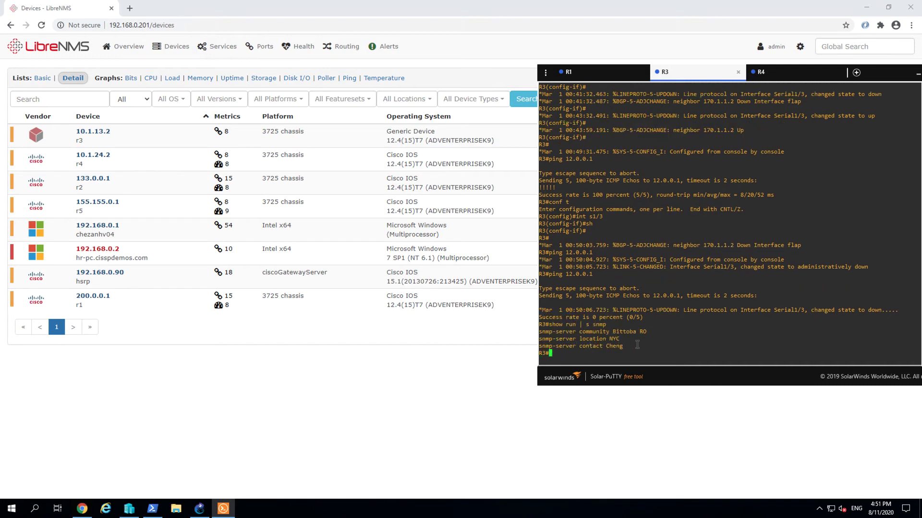
pyautogui.moveTo(618, 344); pyautogui.dragTo(572, 328)
# - Filter LibreNMS devices to location CHI via Geo Locations > All Locations
pyautogui.click(377, 358)
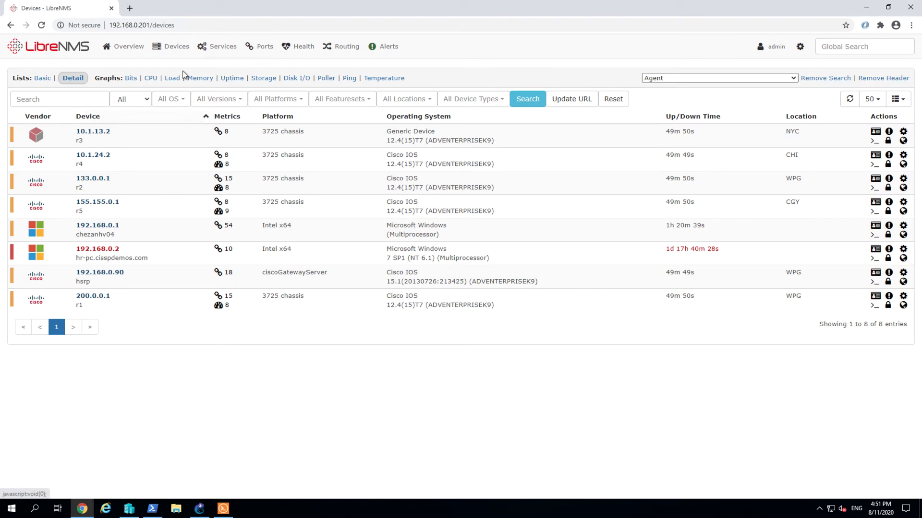
pyautogui.moveTo(176, 48)
pyautogui.moveTo(190, 98)
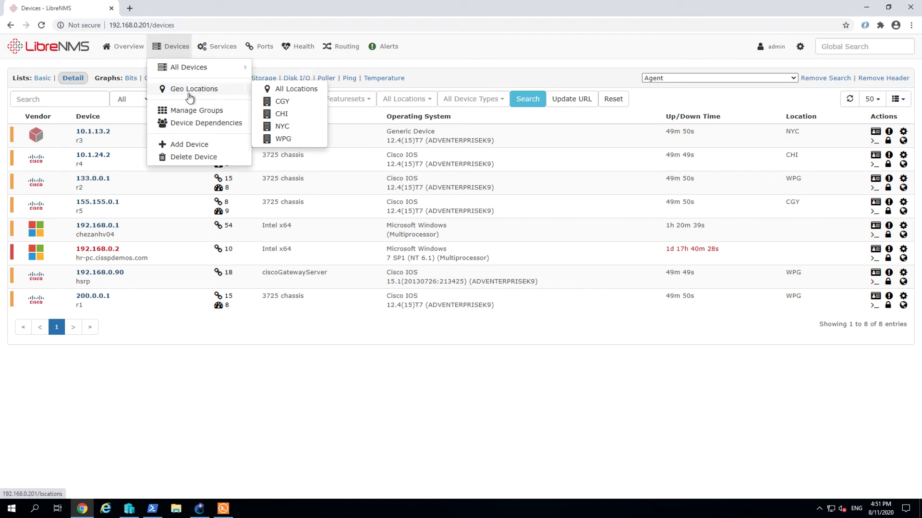
pyautogui.click(270, 89)
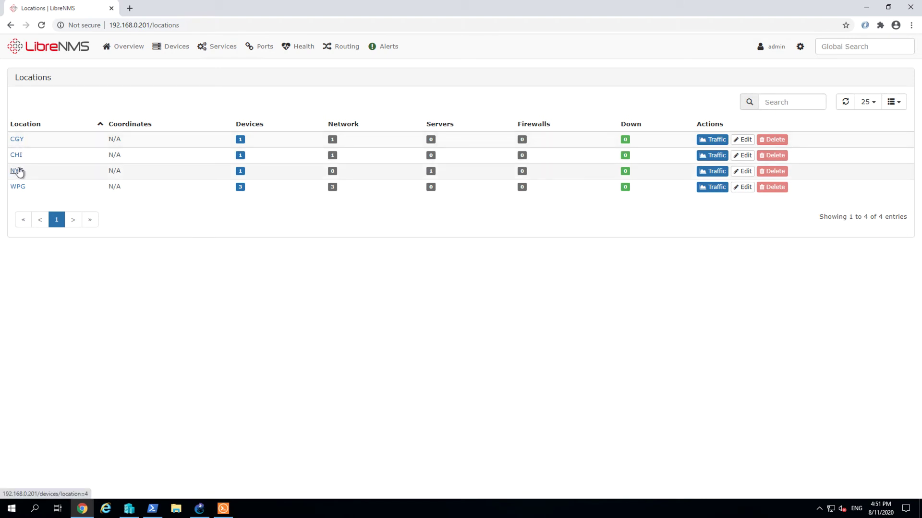
pyautogui.click(17, 156)
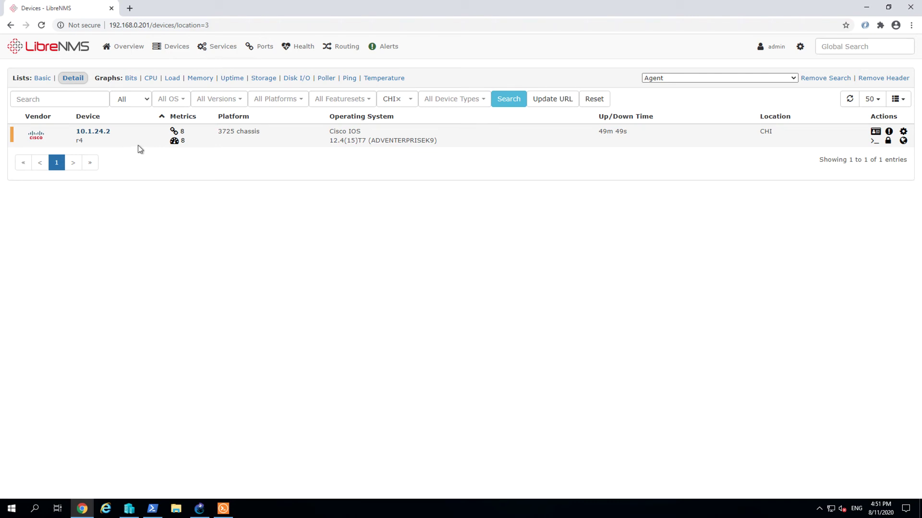
# - Check the topology, then highlight r4's 3725 platform in the CHI device list
pyautogui.click(200, 508)
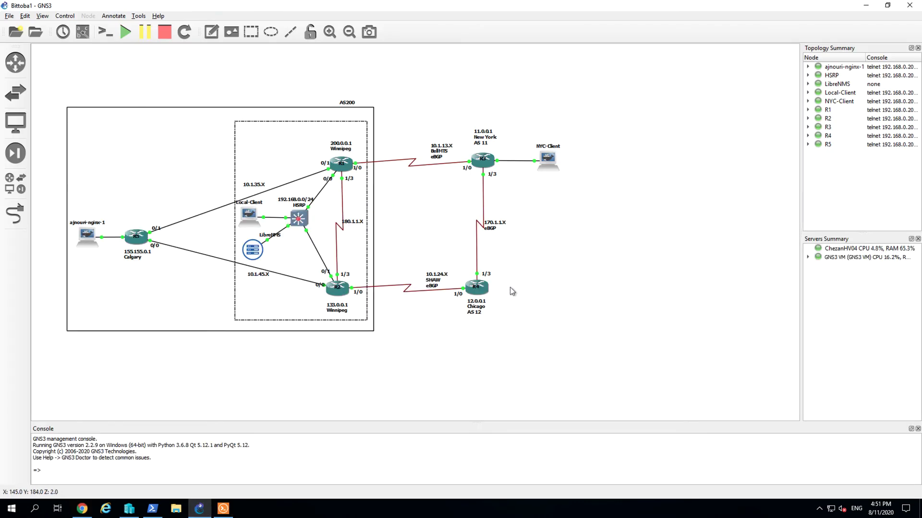
pyautogui.click(83, 509)
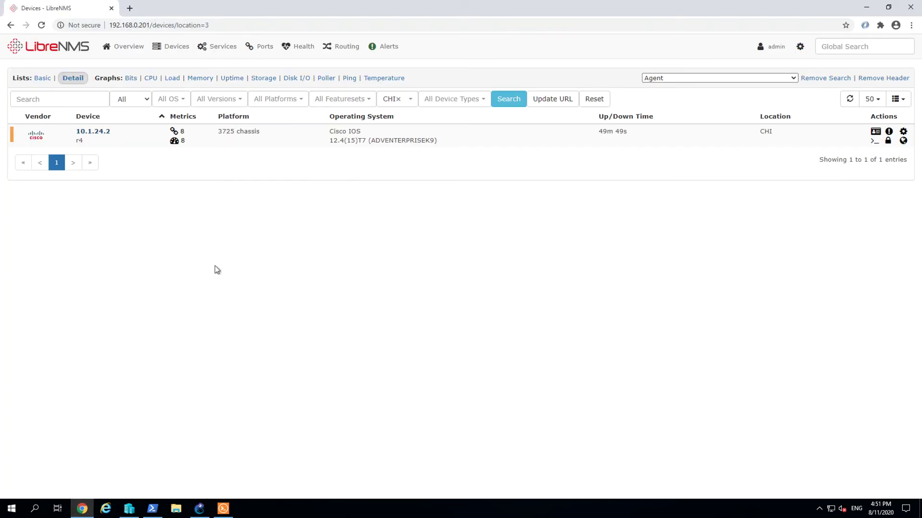
pyautogui.doubleClick(233, 131)
pyautogui.click(225, 132)
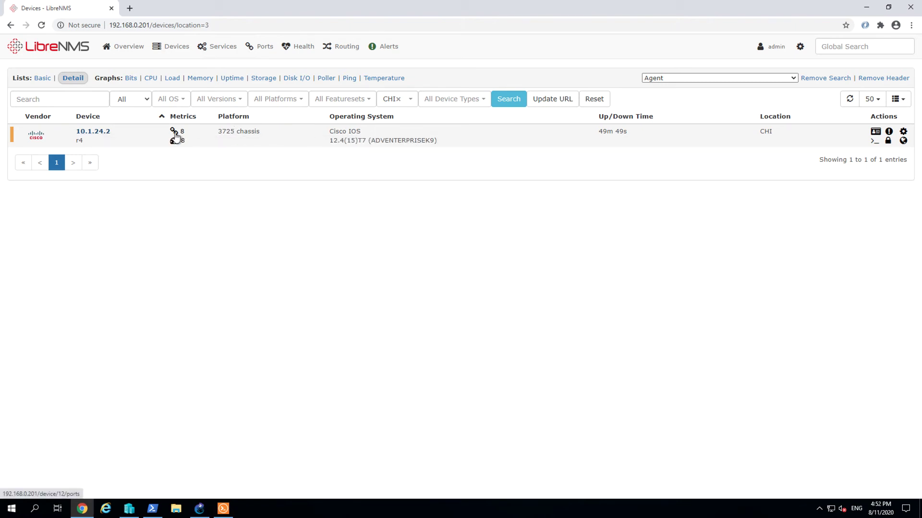
# - Open device 10.1.24.2's overview and scroll to its recent BGP session flap events
pyautogui.click(99, 132)
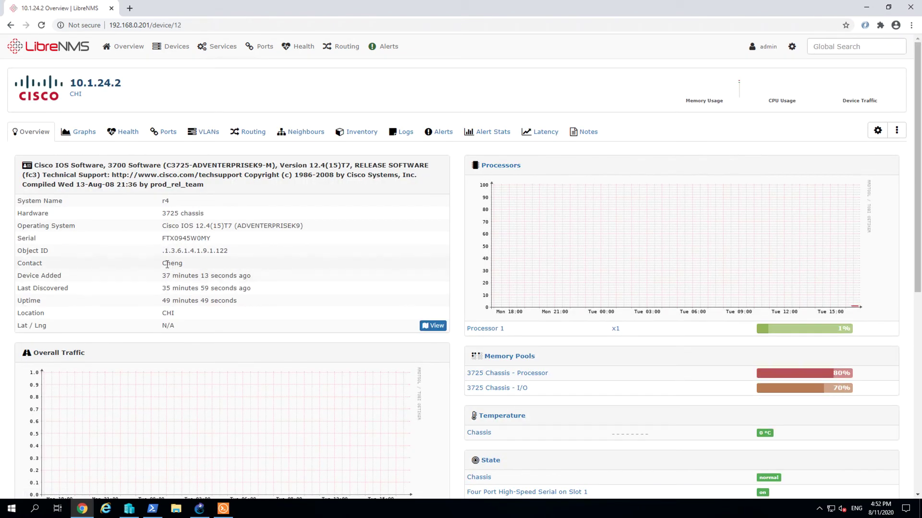
pyautogui.moveTo(163, 264); pyautogui.dragTo(185, 267)
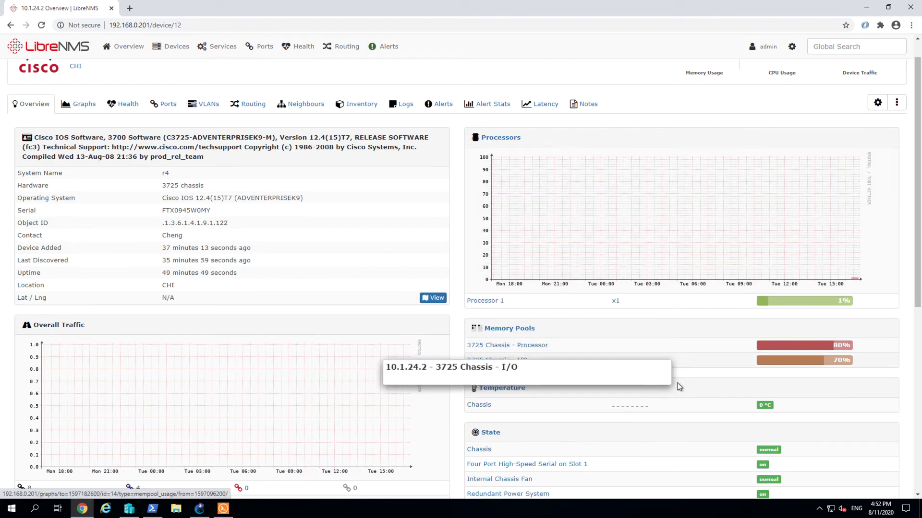
pyautogui.scroll(-1, 676, 382)
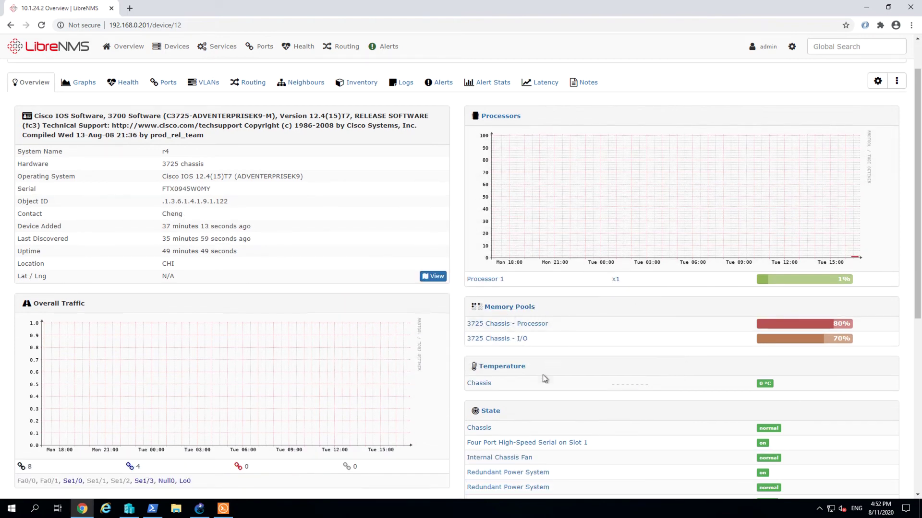
pyautogui.scroll(-3, 544, 377)
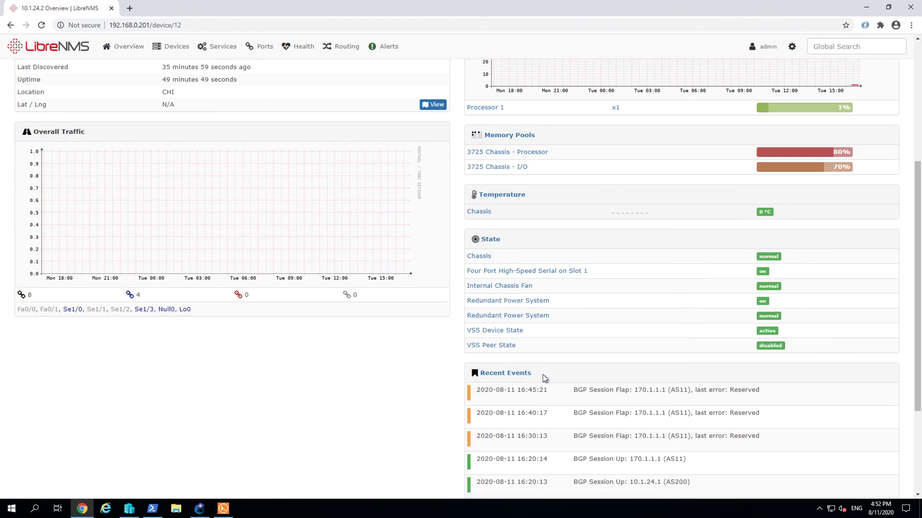
pyautogui.scroll(4, 315, 376)
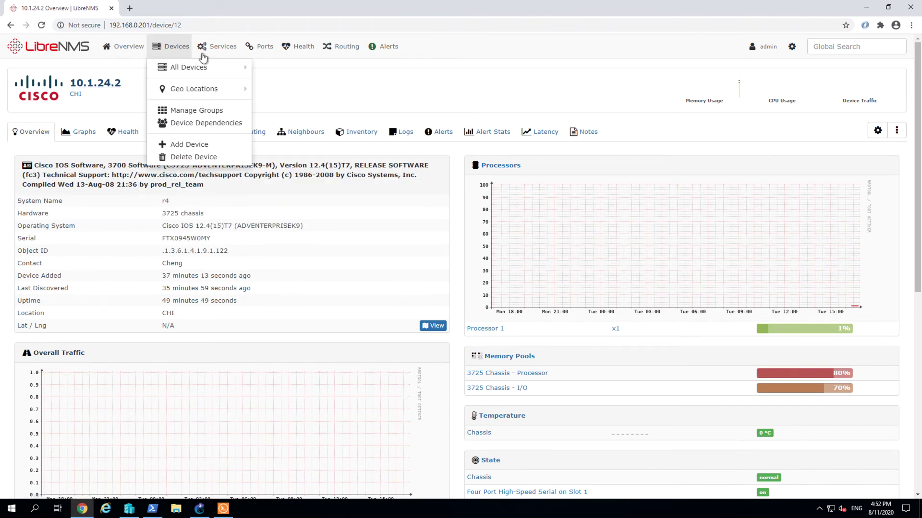
# - Bring R3's Solar-PuTTY console session, showing its SNMP settings, over the LibreNMS page
pyautogui.moveTo(260, 50)
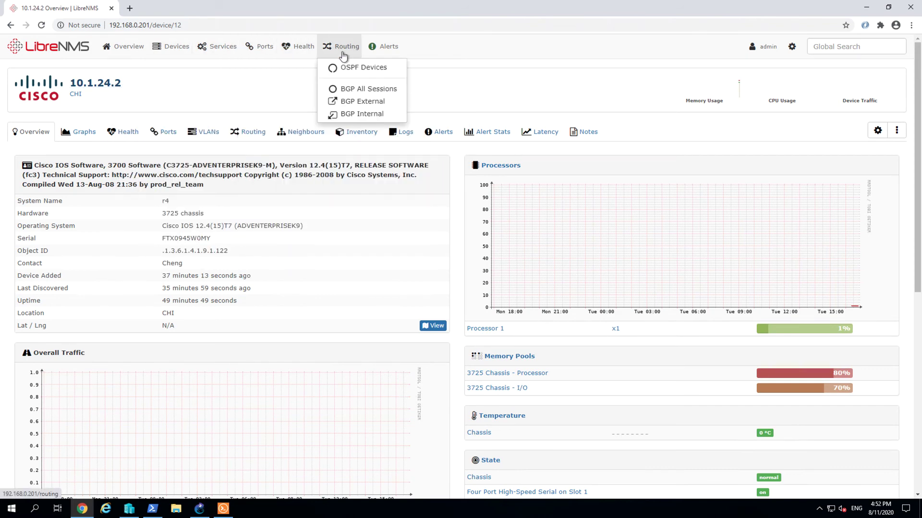
pyautogui.click(343, 56)
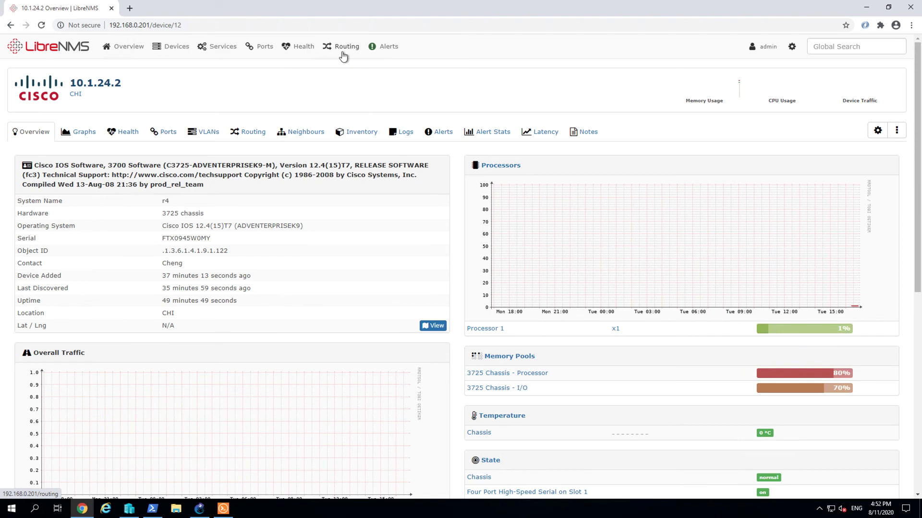
pyautogui.moveTo(340, 48)
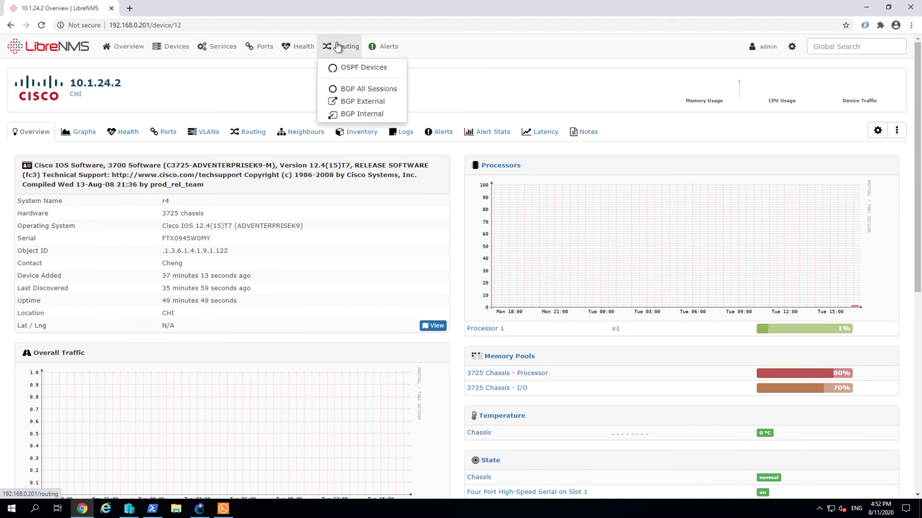
pyautogui.click(223, 510)
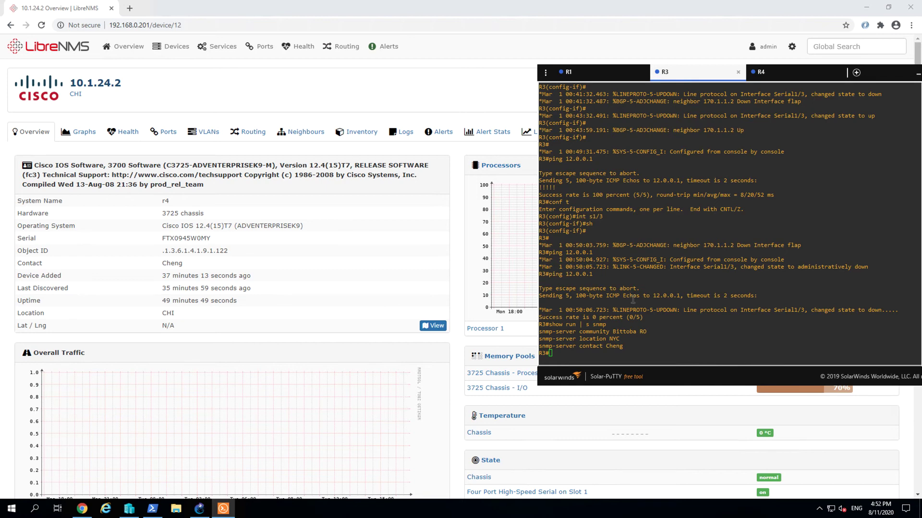
# - Review R1's BGP configuration, then open LibreNMS's OSPF devices page listing three enabled routers
pyautogui.click(610, 72)
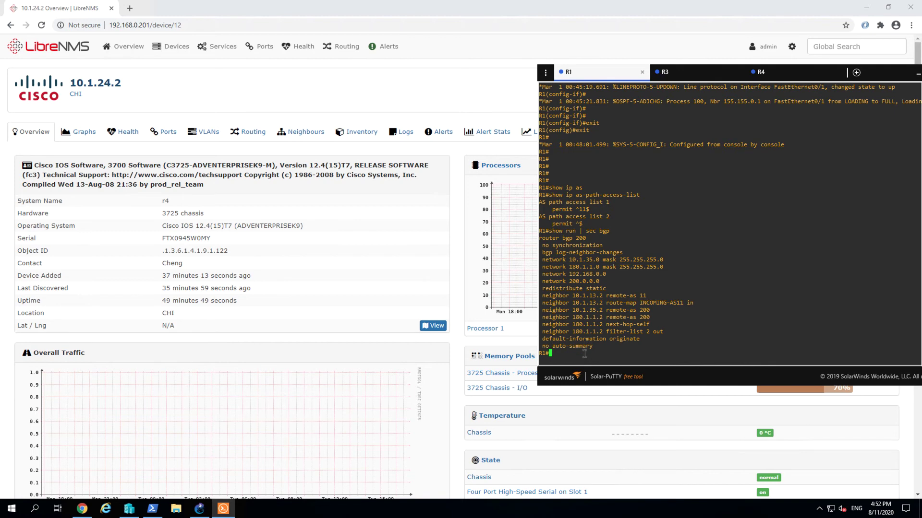
pyautogui.click(384, 85)
pyautogui.moveTo(123, 46)
pyautogui.moveTo(120, 71)
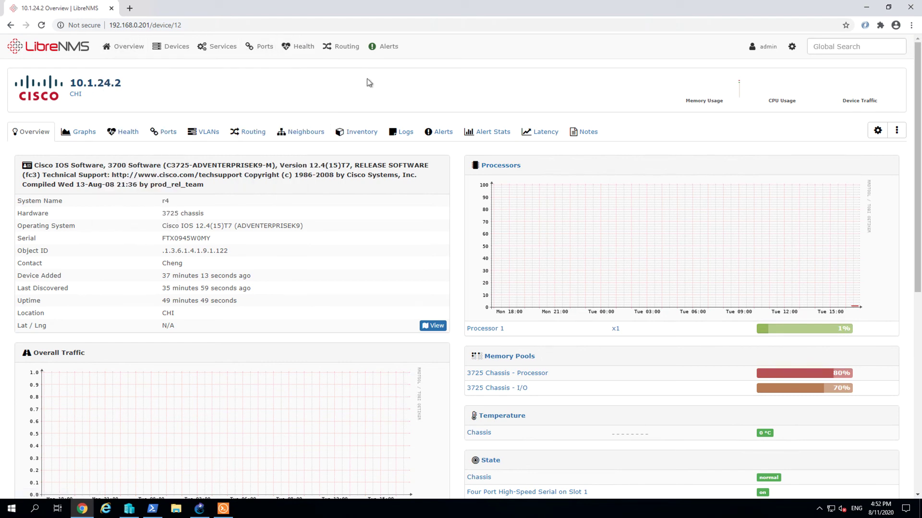
pyautogui.moveTo(341, 46)
pyautogui.click(342, 67)
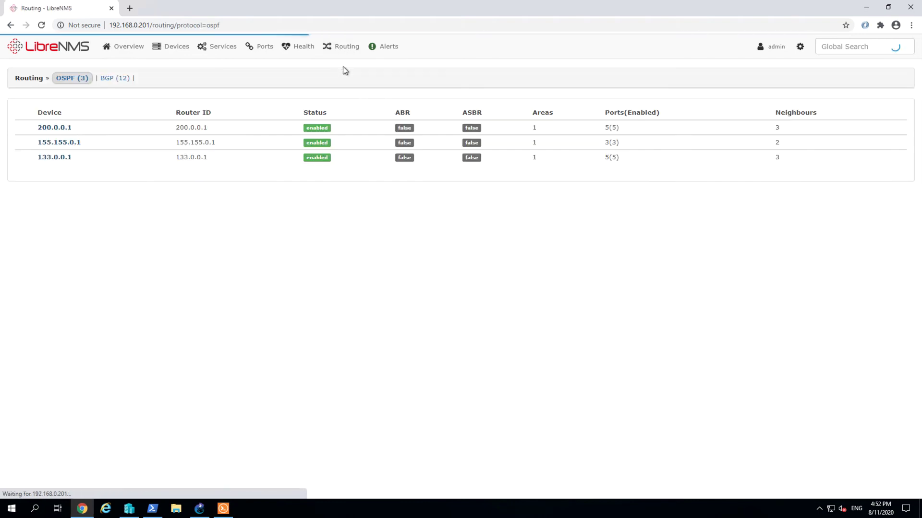
pyautogui.moveTo(337, 53)
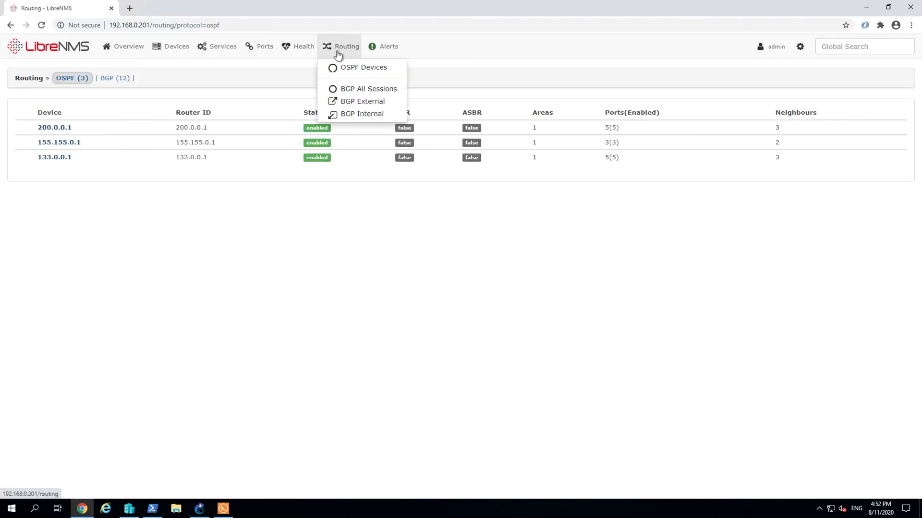
# - List all 12 established BGP sessions in LibreNMS
pyautogui.click(119, 80)
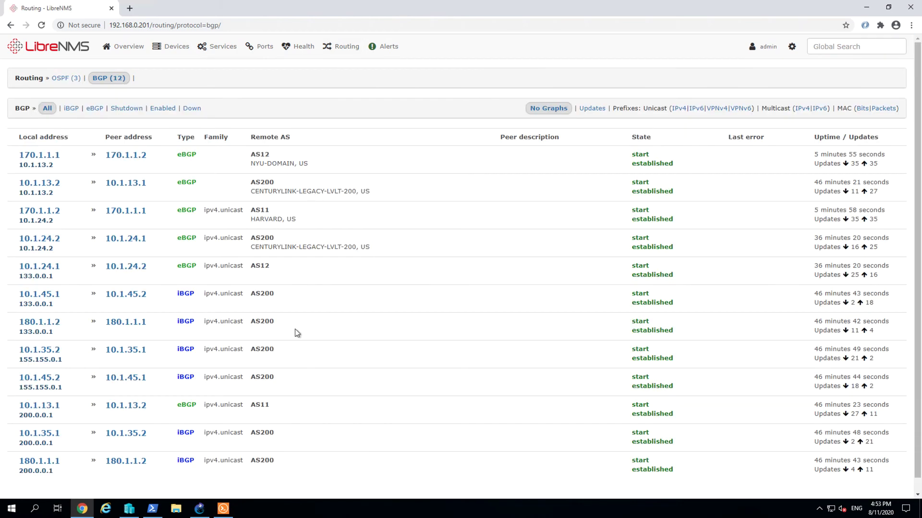
pyautogui.scroll(-1, 297, 333)
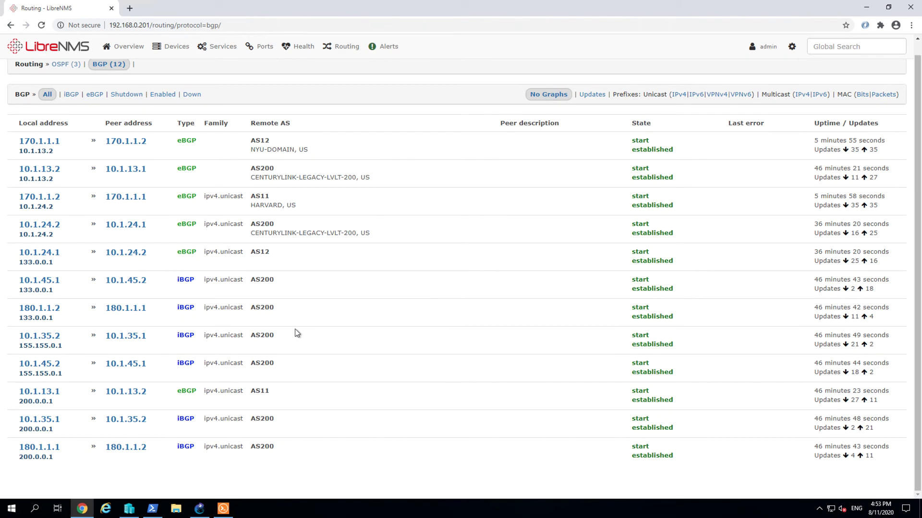
pyautogui.scroll(1, 295, 331)
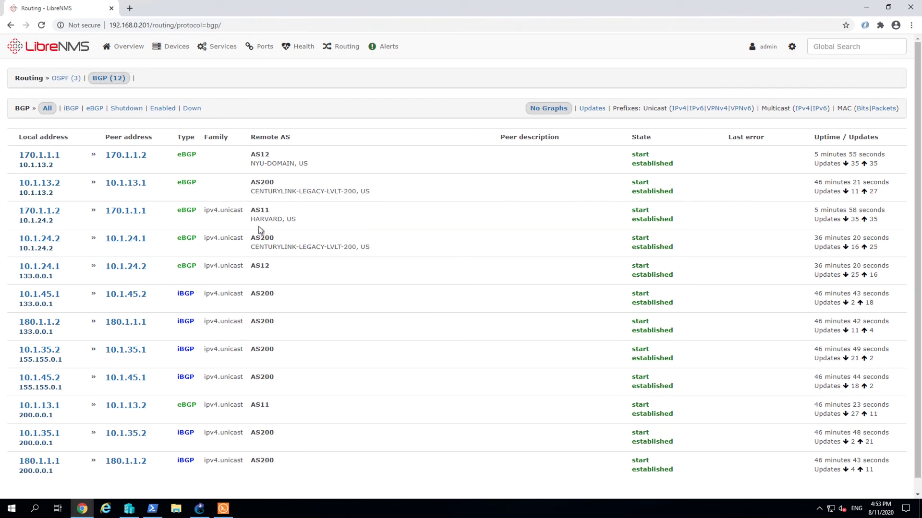
# - Highlight remote AS values AS12, AS11 and AS200 and row four's provider name
pyautogui.doubleClick(254, 157)
pyautogui.click(256, 157)
pyautogui.doubleClick(259, 153)
pyautogui.click(274, 157)
pyautogui.doubleClick(259, 210)
pyautogui.click(270, 207)
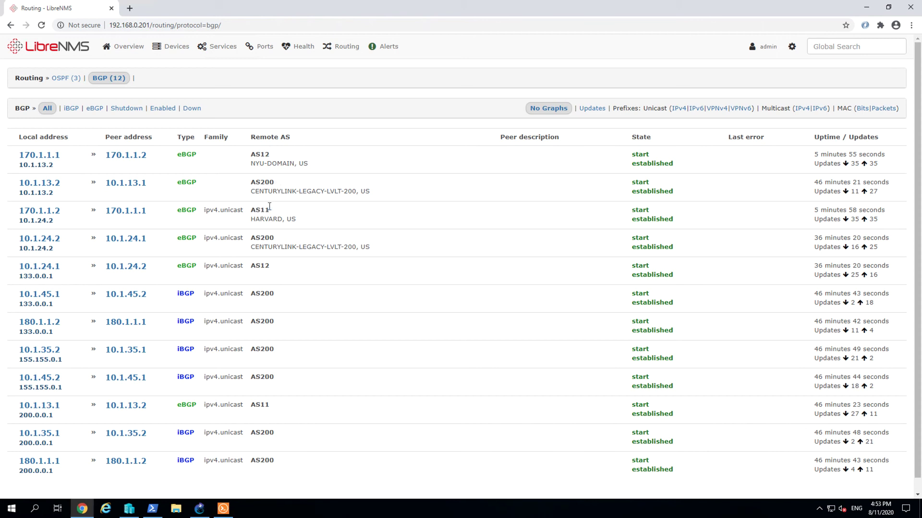
pyautogui.doubleClick(272, 238)
pyautogui.click(277, 239)
pyautogui.moveTo(262, 246); pyautogui.dragTo(309, 246)
pyautogui.click(309, 246)
pyautogui.click(200, 508)
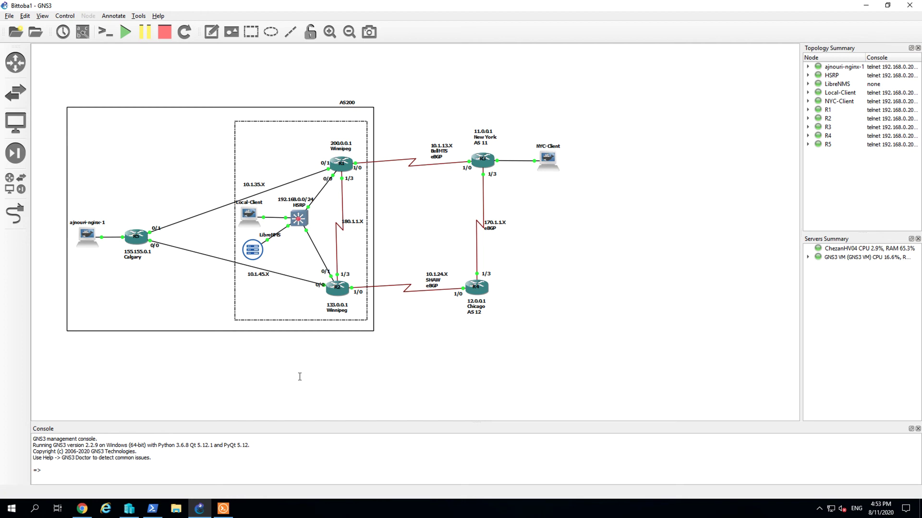
# - On R2 (133.0.0.1), run en, conf t, int f0/0 and shutdown to disable FastEthernet0/0
pyautogui.click(347, 291)
pyautogui.click(224, 512)
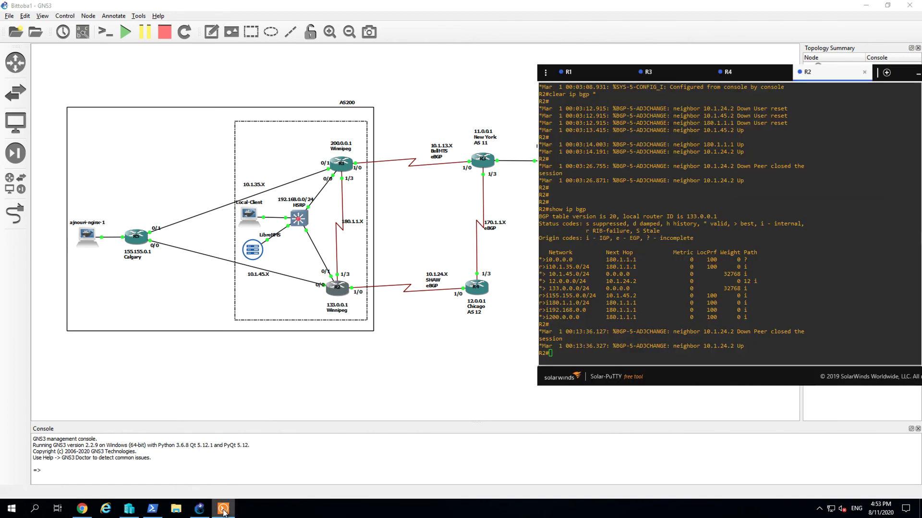
pyautogui.press('Return')
pyautogui.press('Return')
pyautogui.write('en')
pyautogui.press('Return')
pyautogui.write('conf t')
pyautogui.press('Return')
pyautogui.write('int f0/')
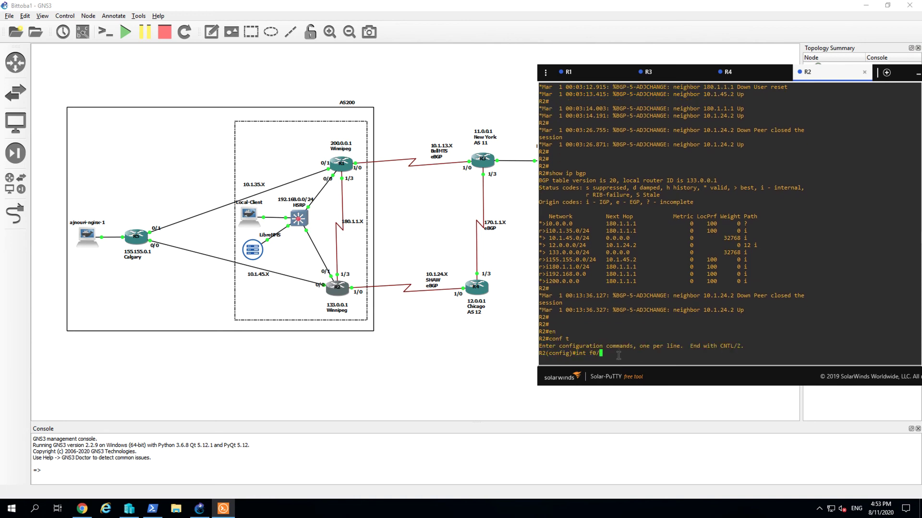
pyautogui.write('0')
pyautogui.press('Return')
pyautogui.write('sh')
pyautogui.press('Return')
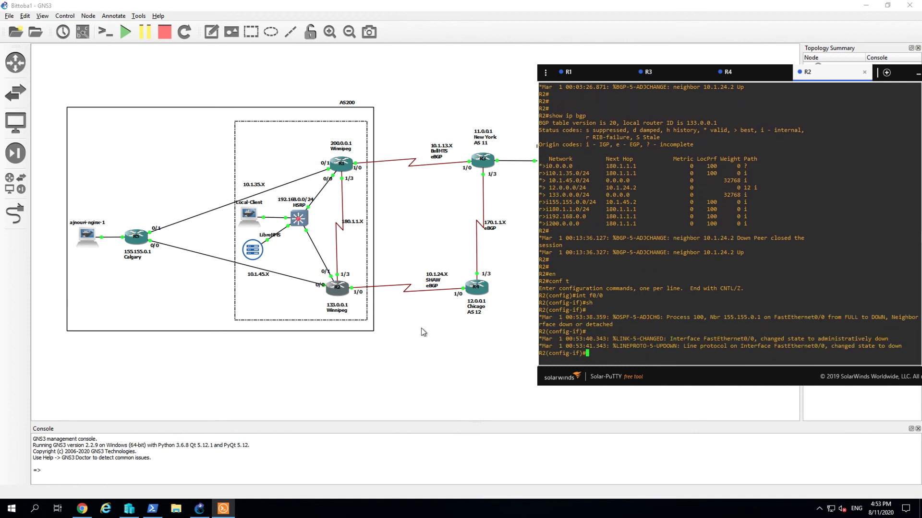
# - Open the Ports tab of network device 133.0.0.1 (r2) from the All Devices list
pyautogui.click(82, 509)
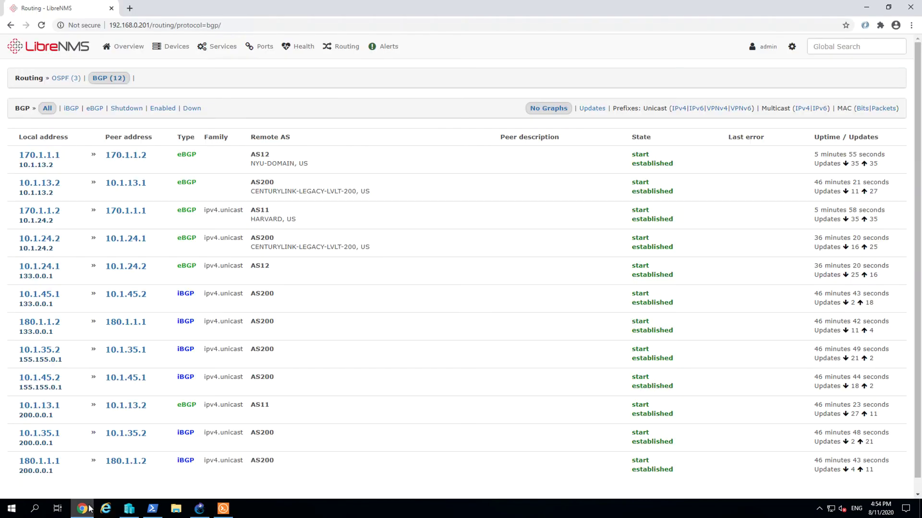
pyautogui.moveTo(183, 58)
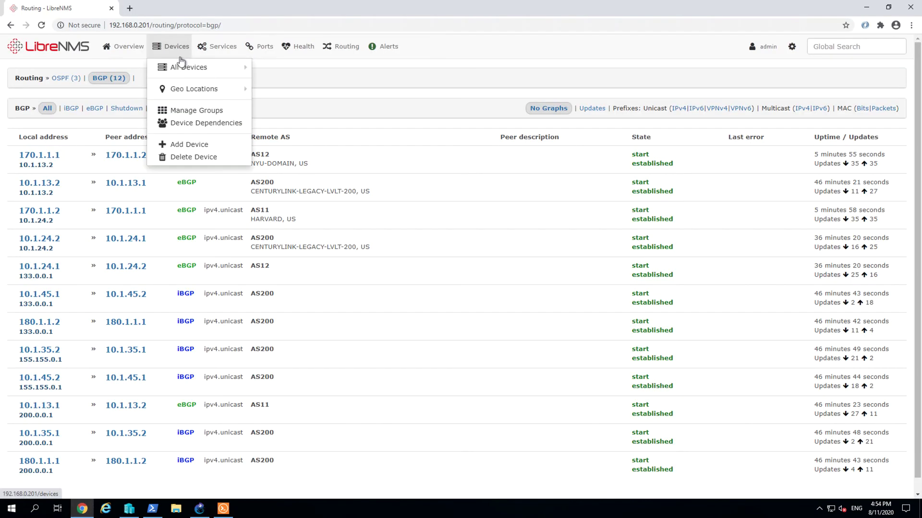
pyautogui.click(274, 68)
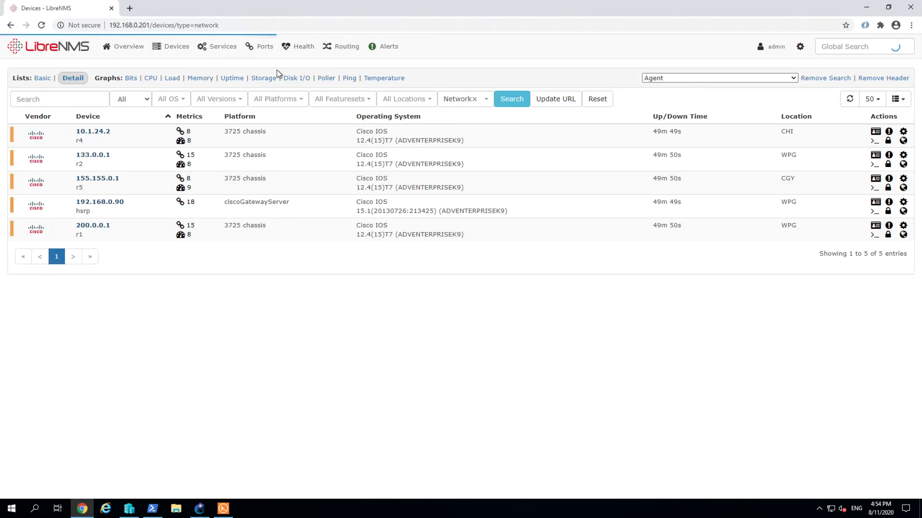
pyautogui.click(102, 156)
pyautogui.click(163, 132)
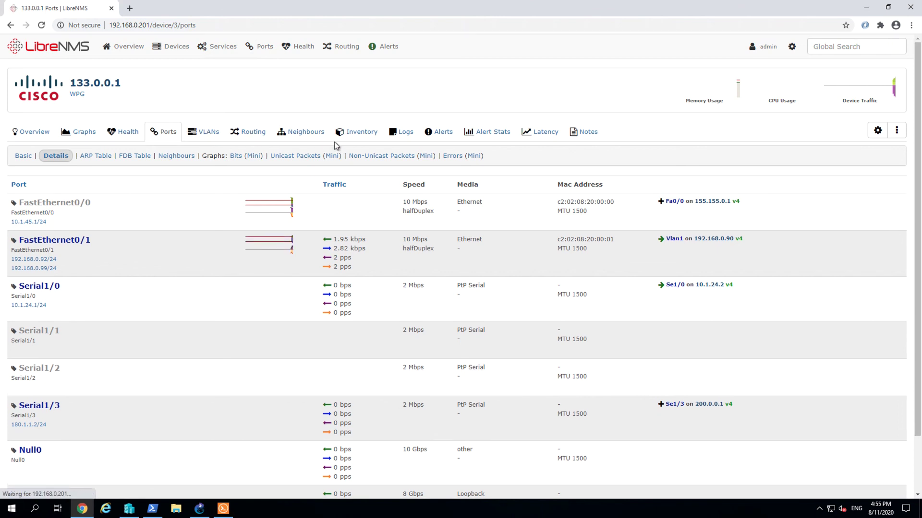
# - Check 133.0.0.1's event log for Fa0/0's ifAdminStatus up -> down entry, then view its VLANs
pyautogui.click(401, 140)
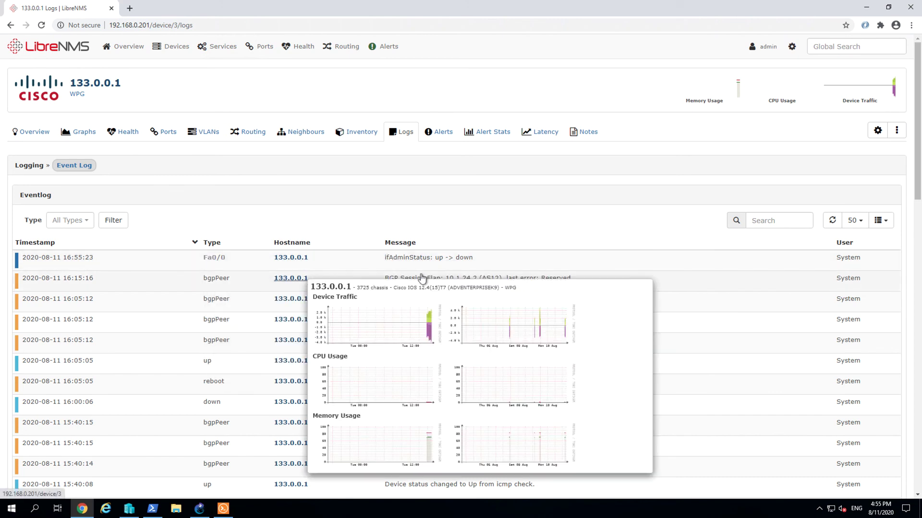
pyautogui.moveTo(392, 258); pyautogui.dragTo(457, 257)
pyautogui.click(416, 258)
pyautogui.click(457, 256)
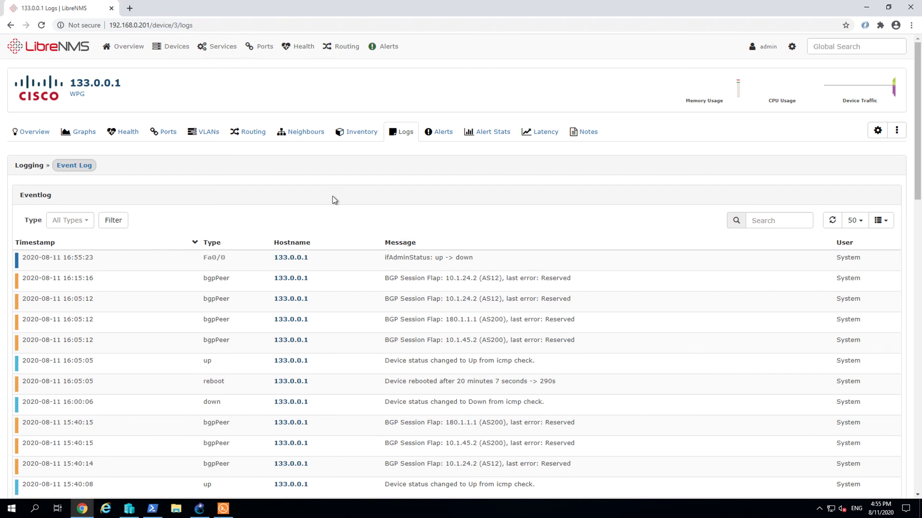
pyautogui.click(206, 133)
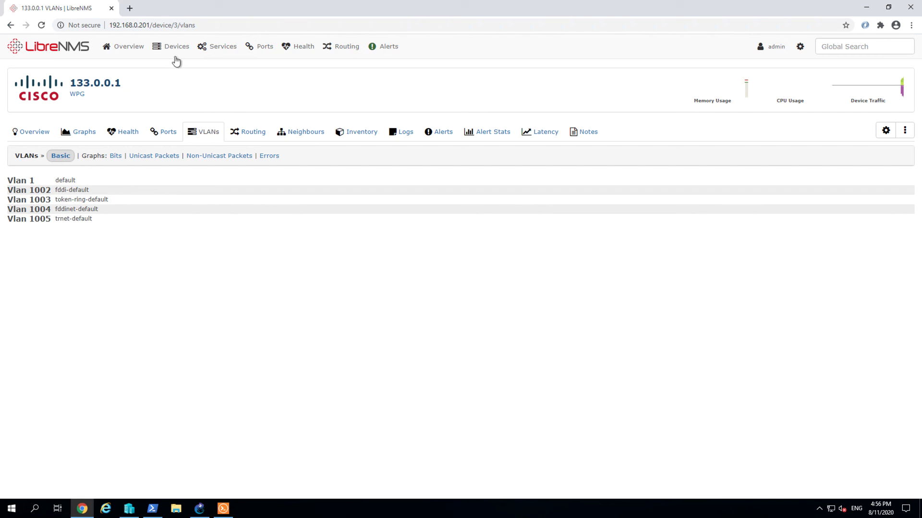
# - Open Overview > Inventory and scroll through the 109 hardware entries across all devices
pyautogui.moveTo(177, 56)
pyautogui.moveTo(123, 51)
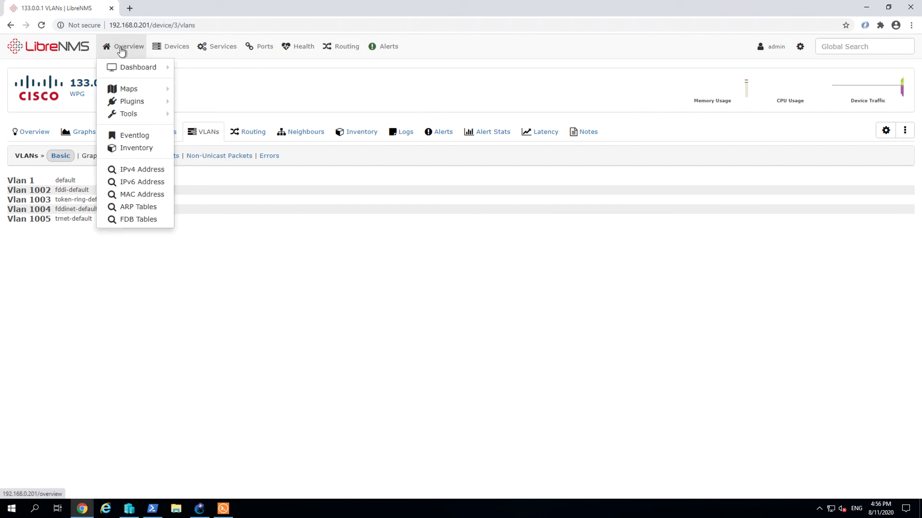
pyautogui.click(138, 149)
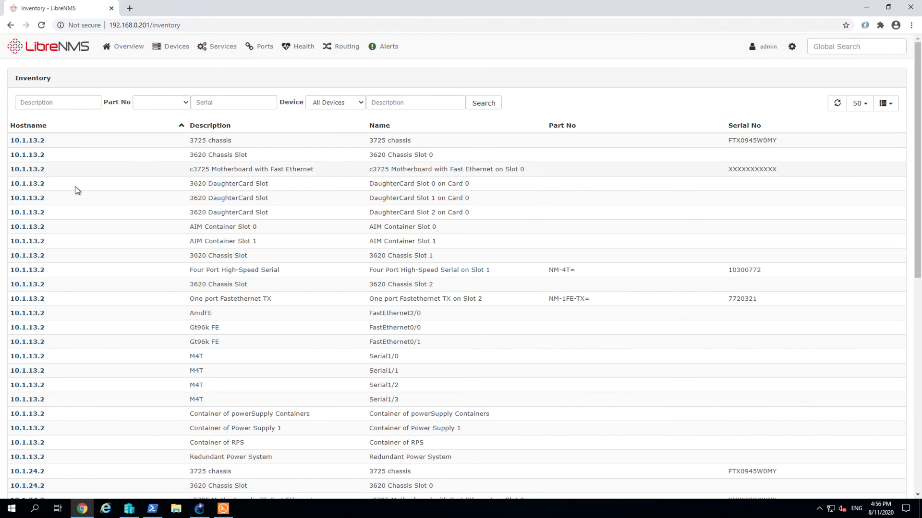
pyautogui.scroll(-1, 263, 284)
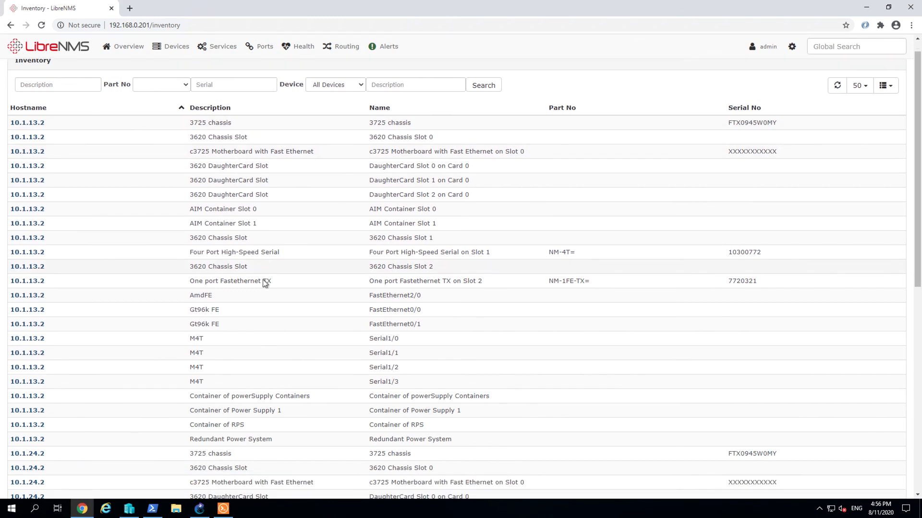
pyautogui.scroll(-1, 264, 279)
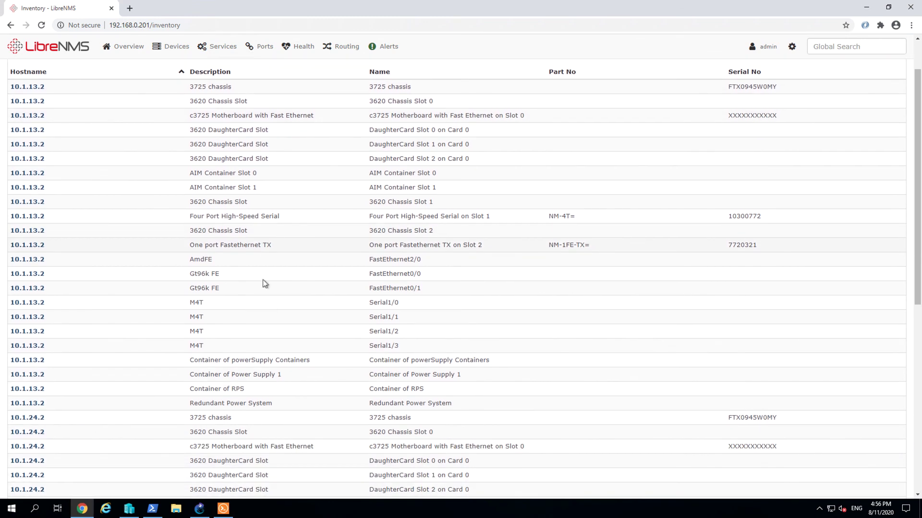
pyautogui.scroll(-1, 263, 280)
pyautogui.scroll(-1, 263, 280)
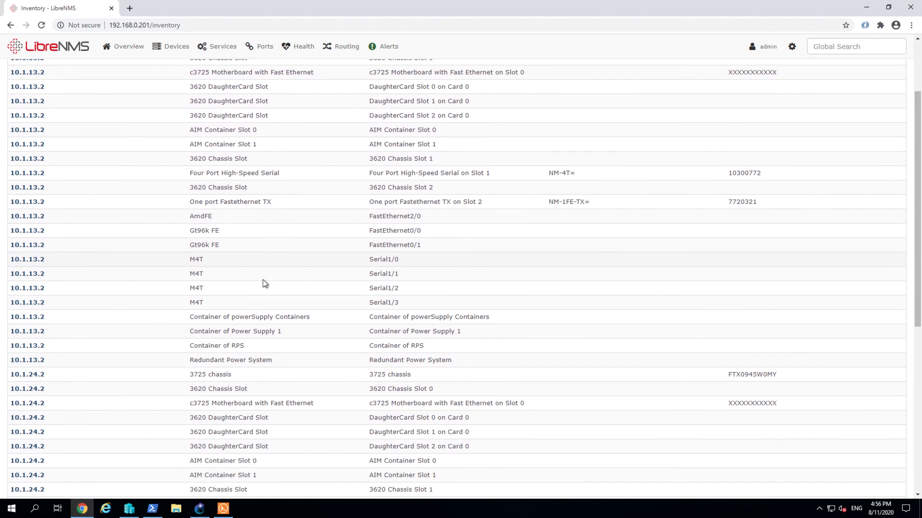
pyautogui.scroll(-1, 263, 283)
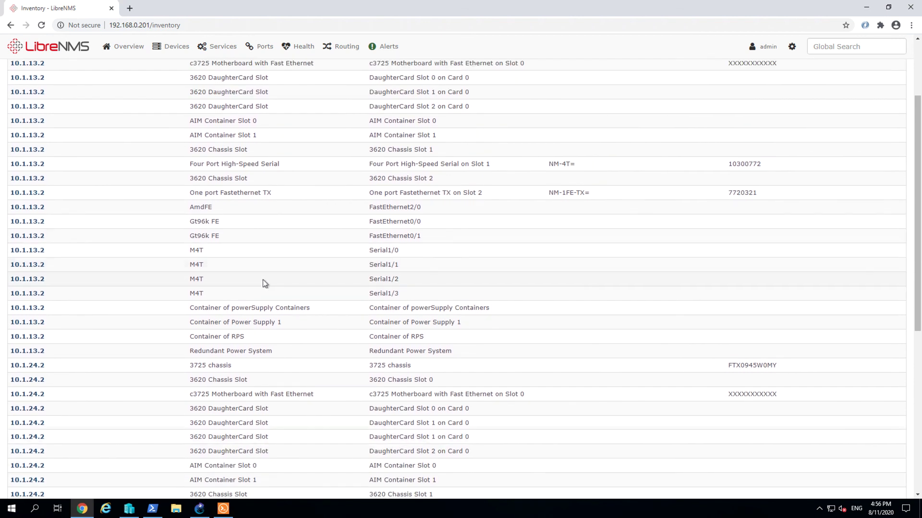
pyautogui.scroll(3, 263, 279)
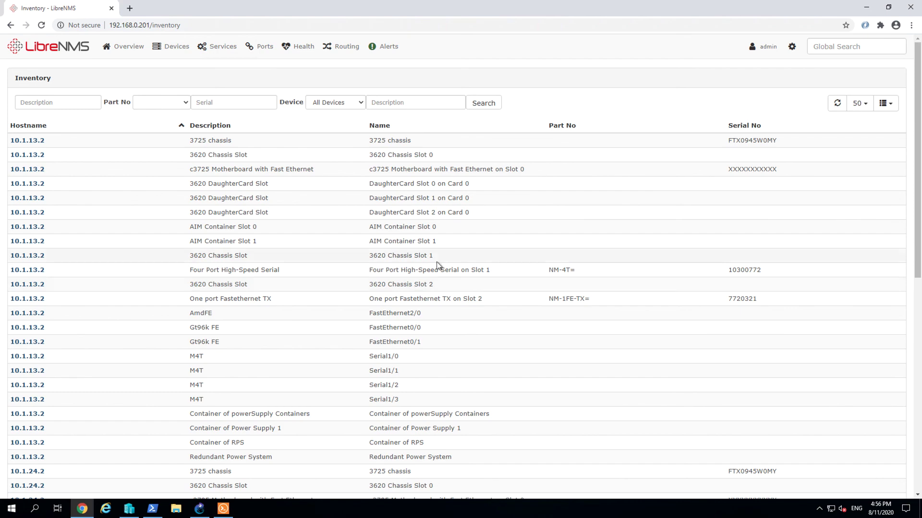
pyautogui.scroll(-9, 436, 261)
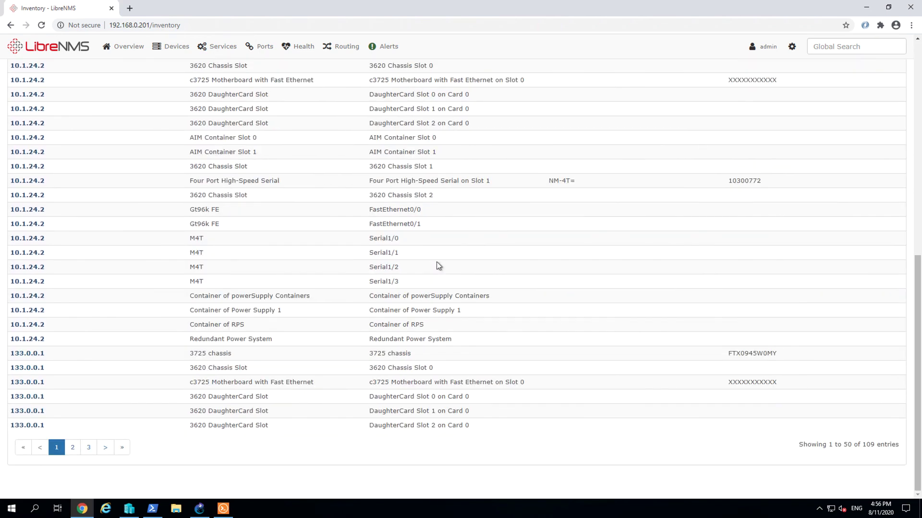
pyautogui.scroll(1, 437, 261)
pyautogui.scroll(3, 437, 261)
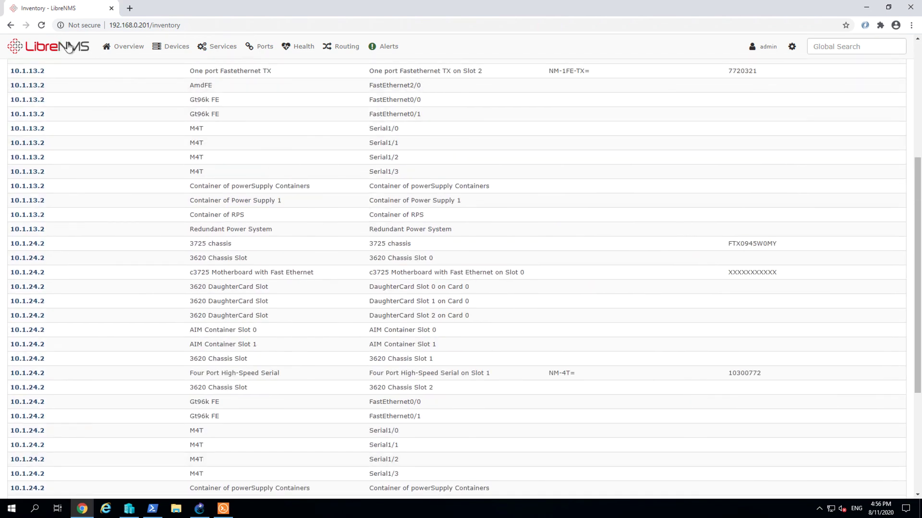
pyautogui.scroll(5, 313, 192)
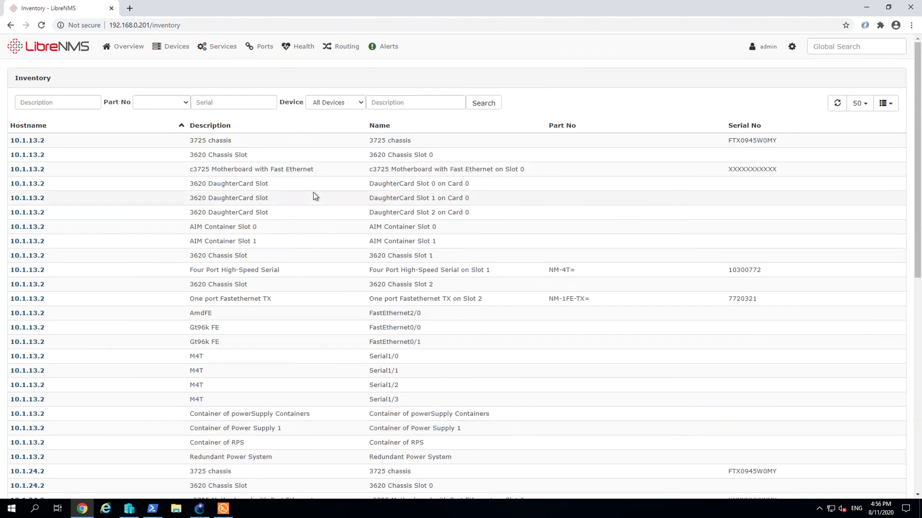